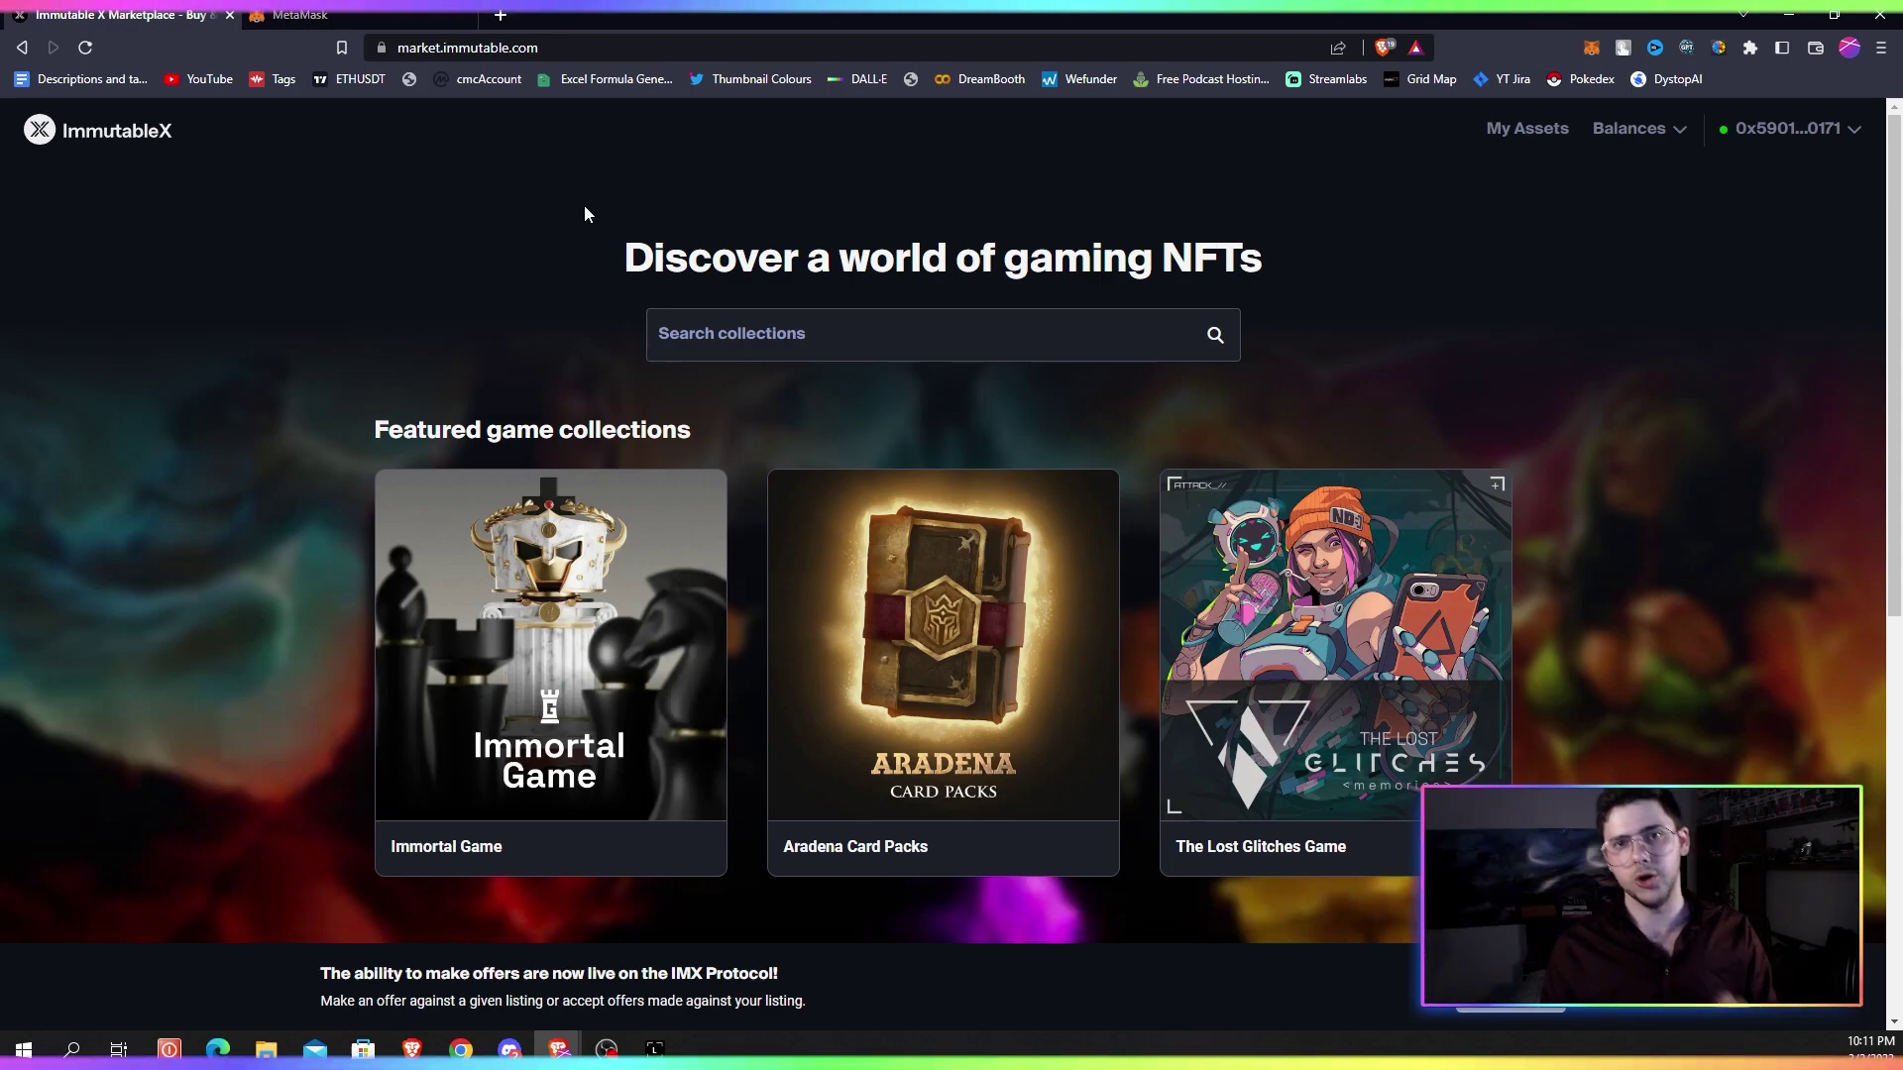
- Open Balances and choose Add funds to reach the deposit-from-wallet form
click(1628, 134)
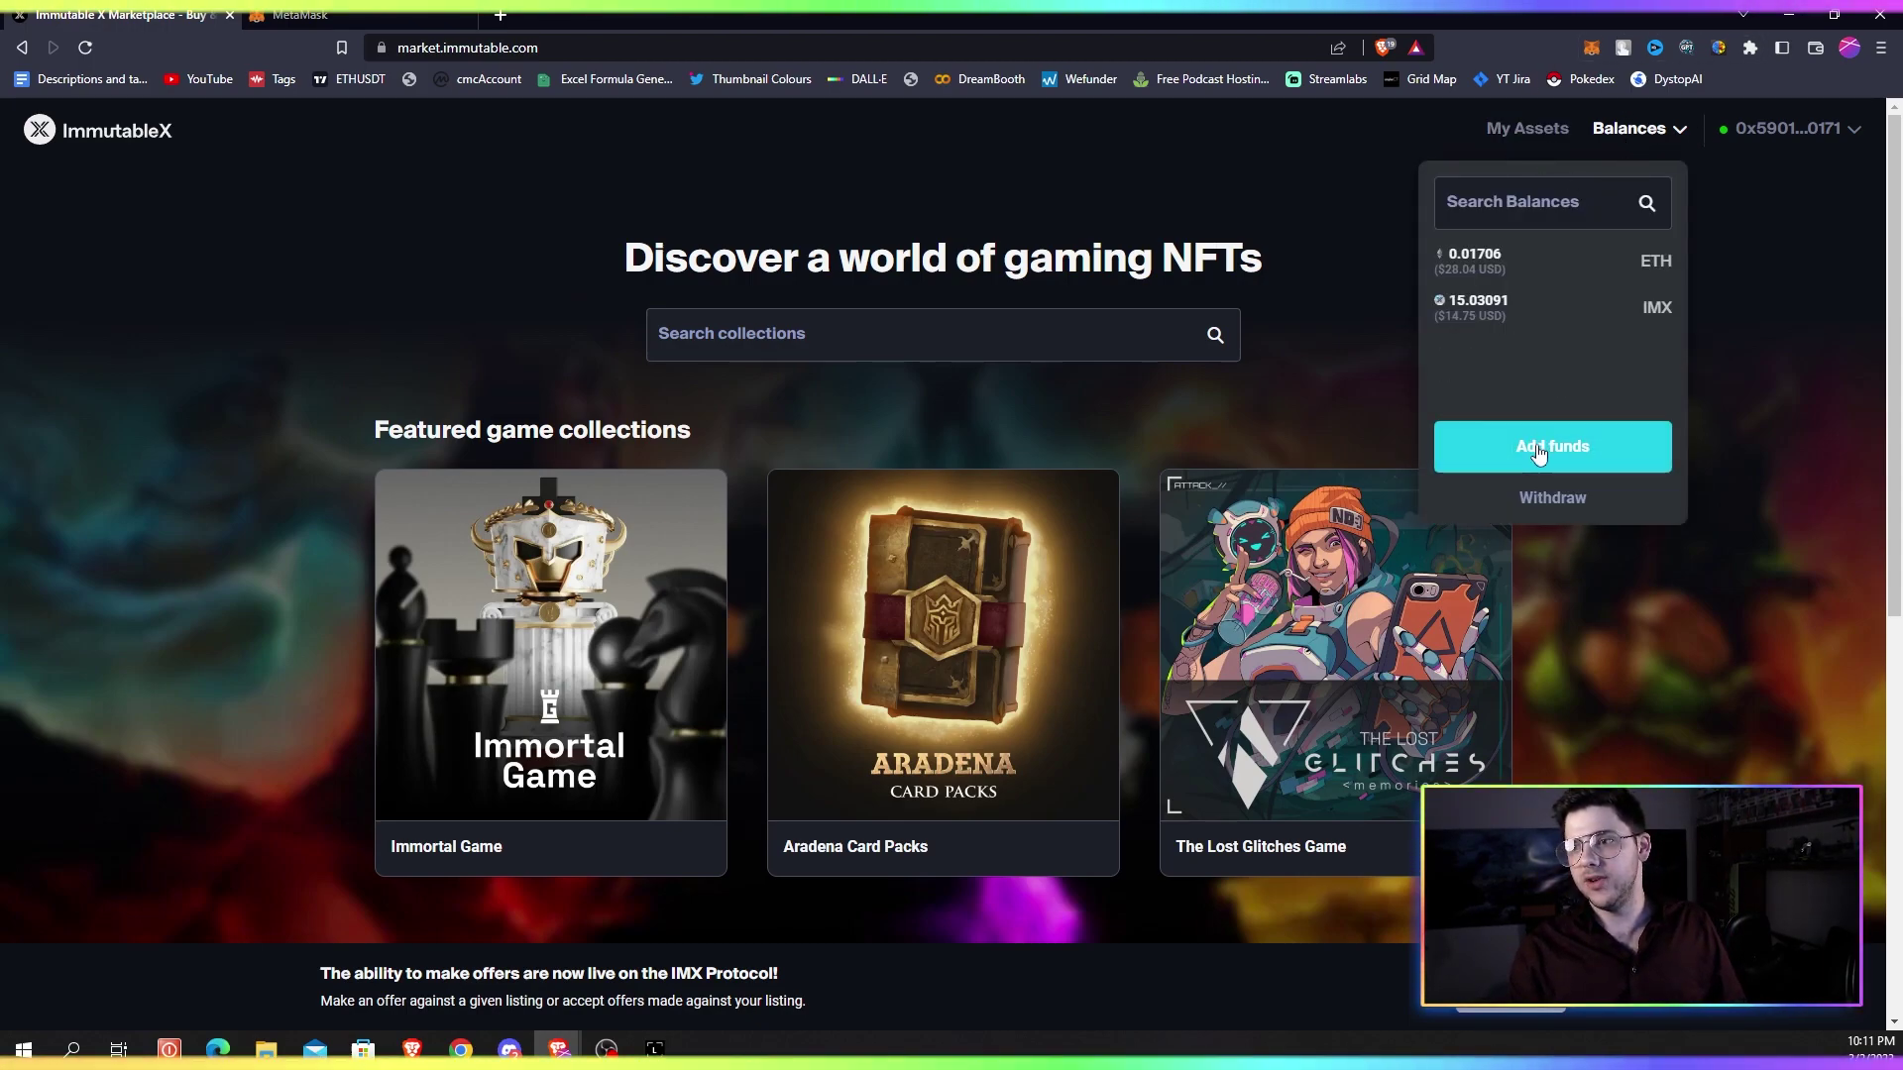
click(1539, 456)
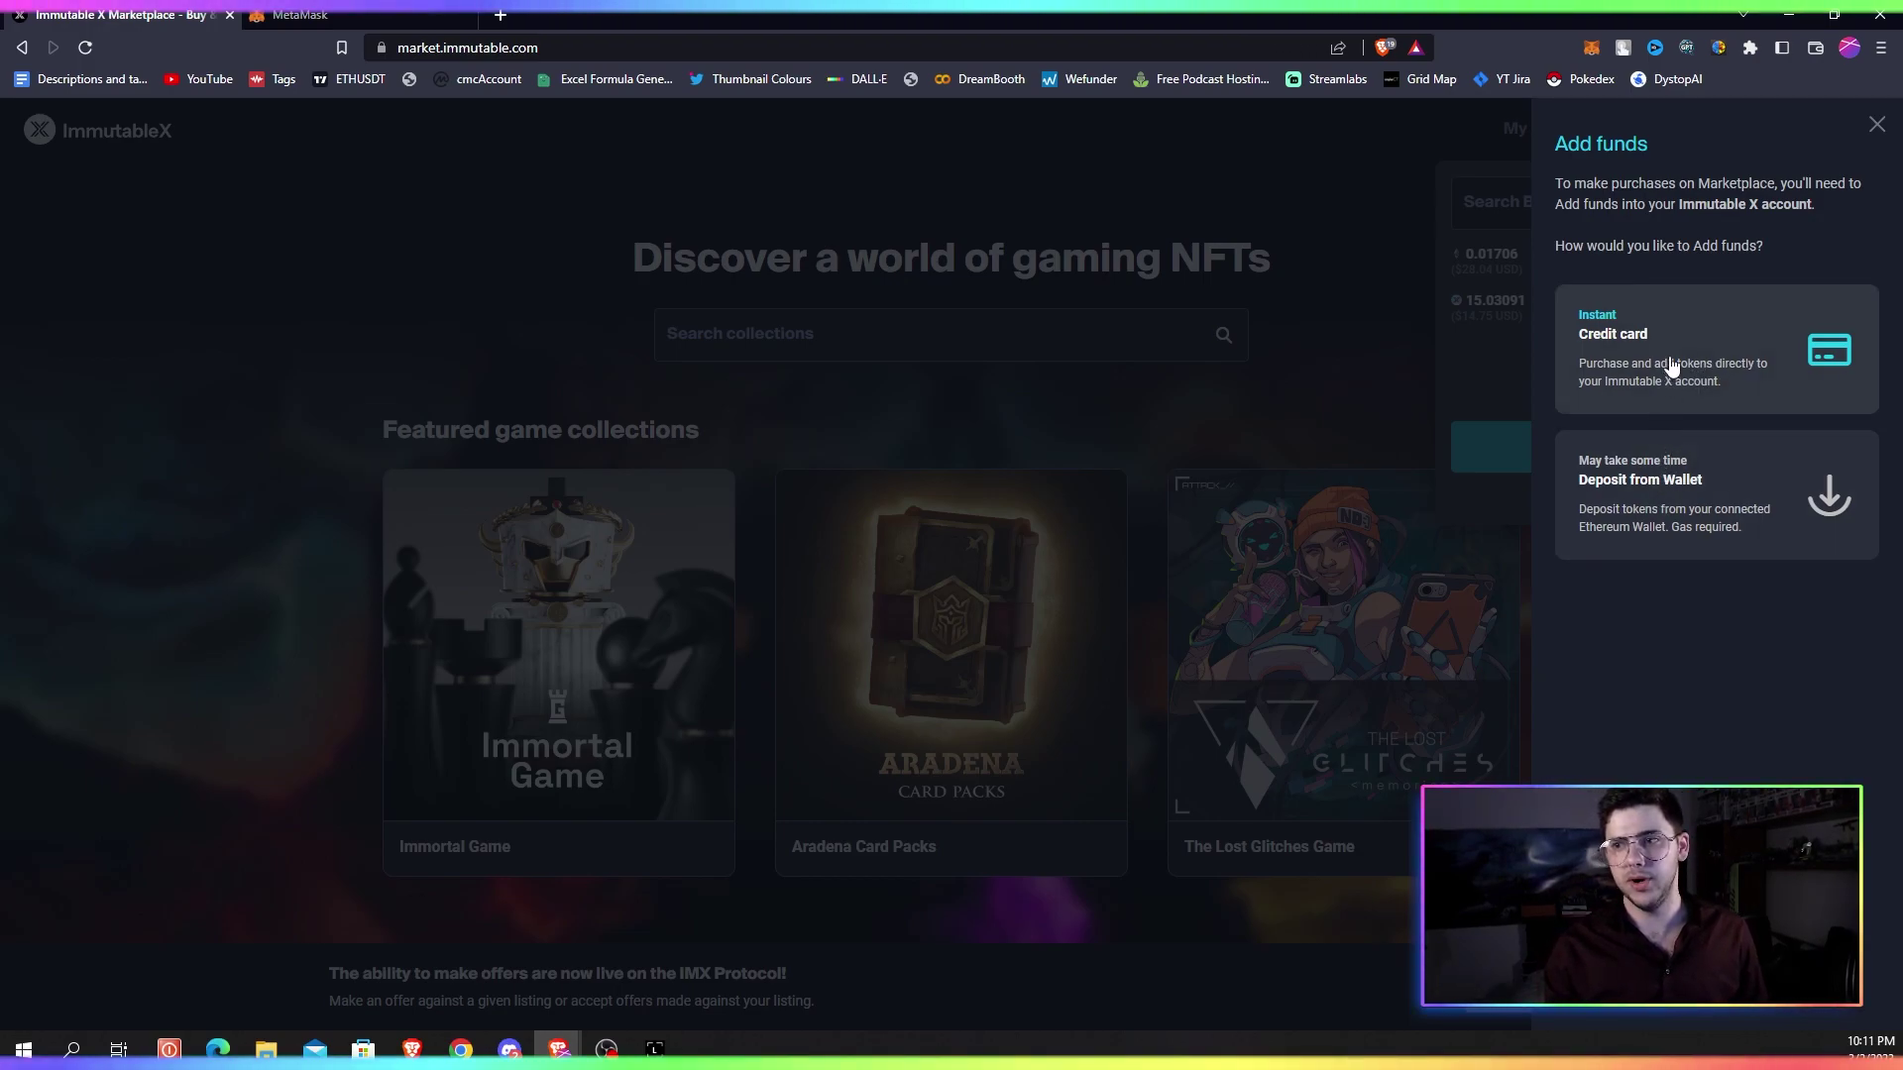
- Set up a wallet deposit of 58 Escrowed Illuvium 2 (SILV2) and submit it
click(1705, 520)
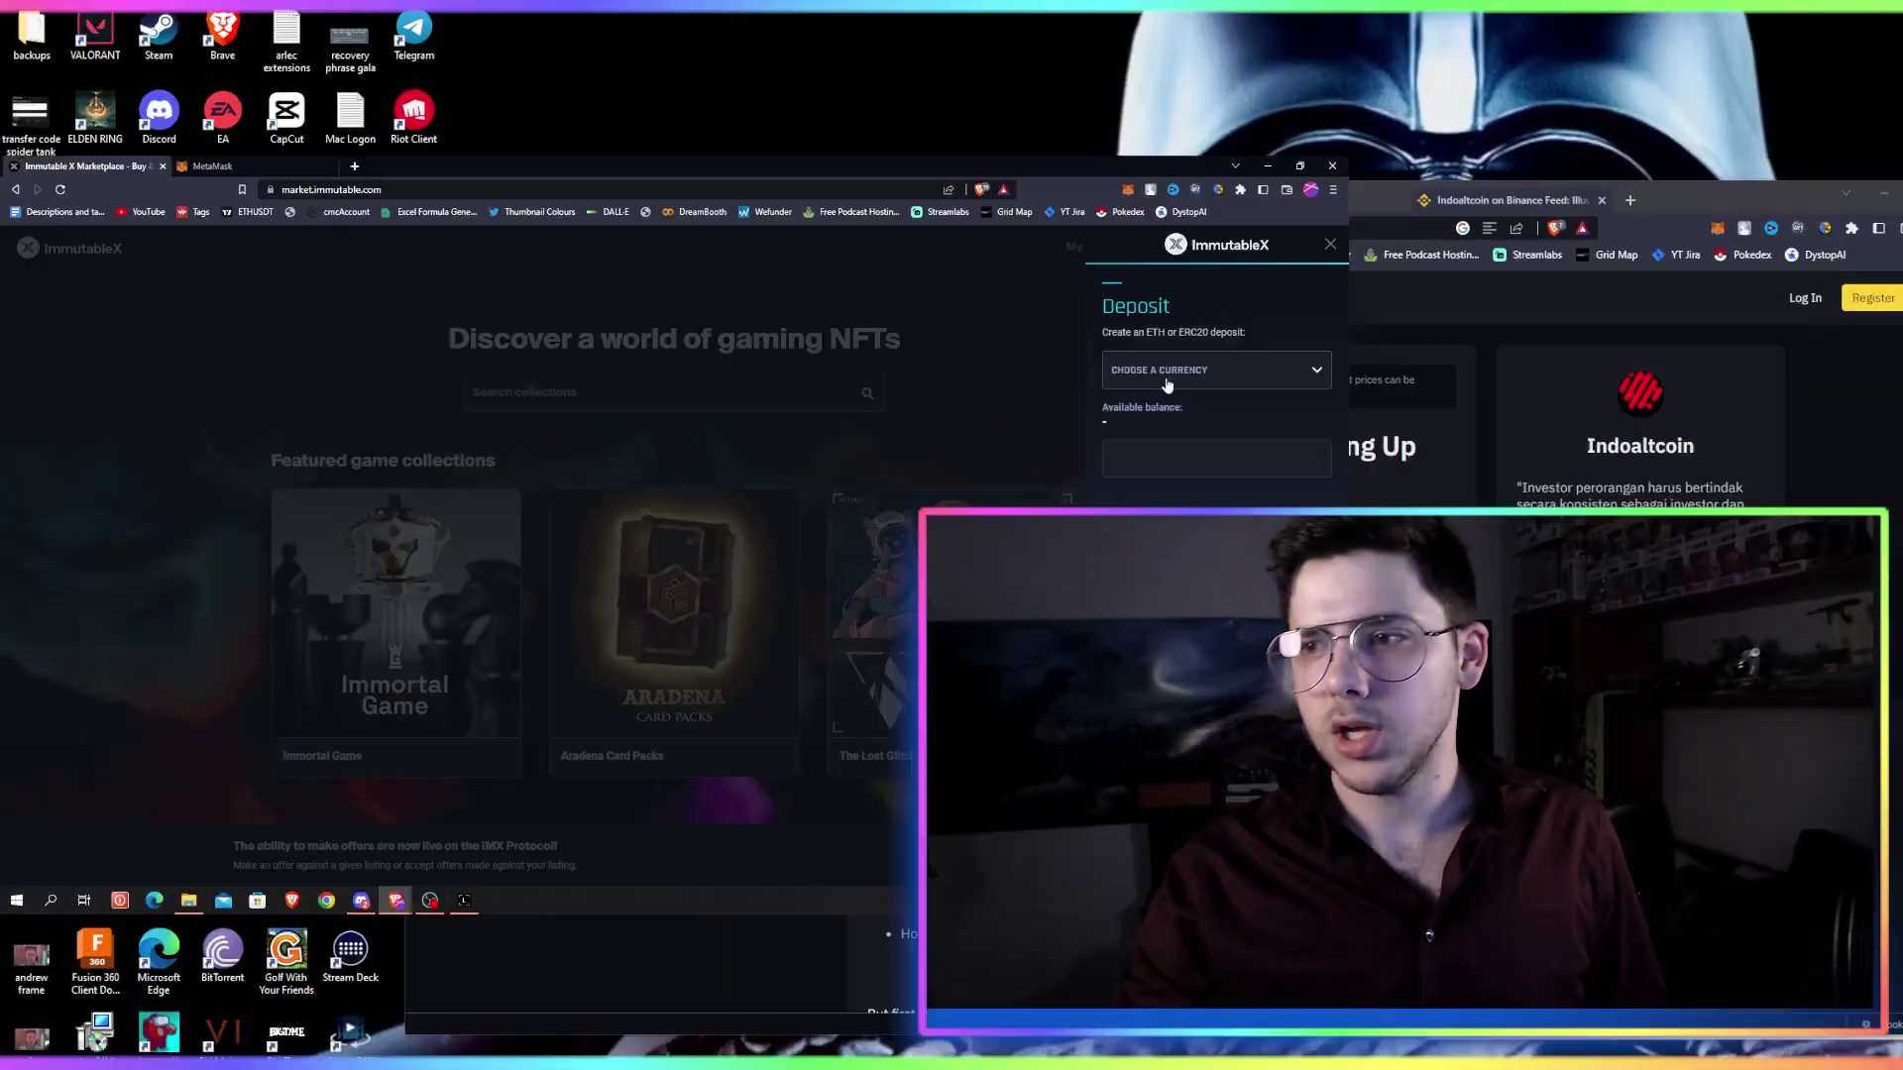
click(1621, 313)
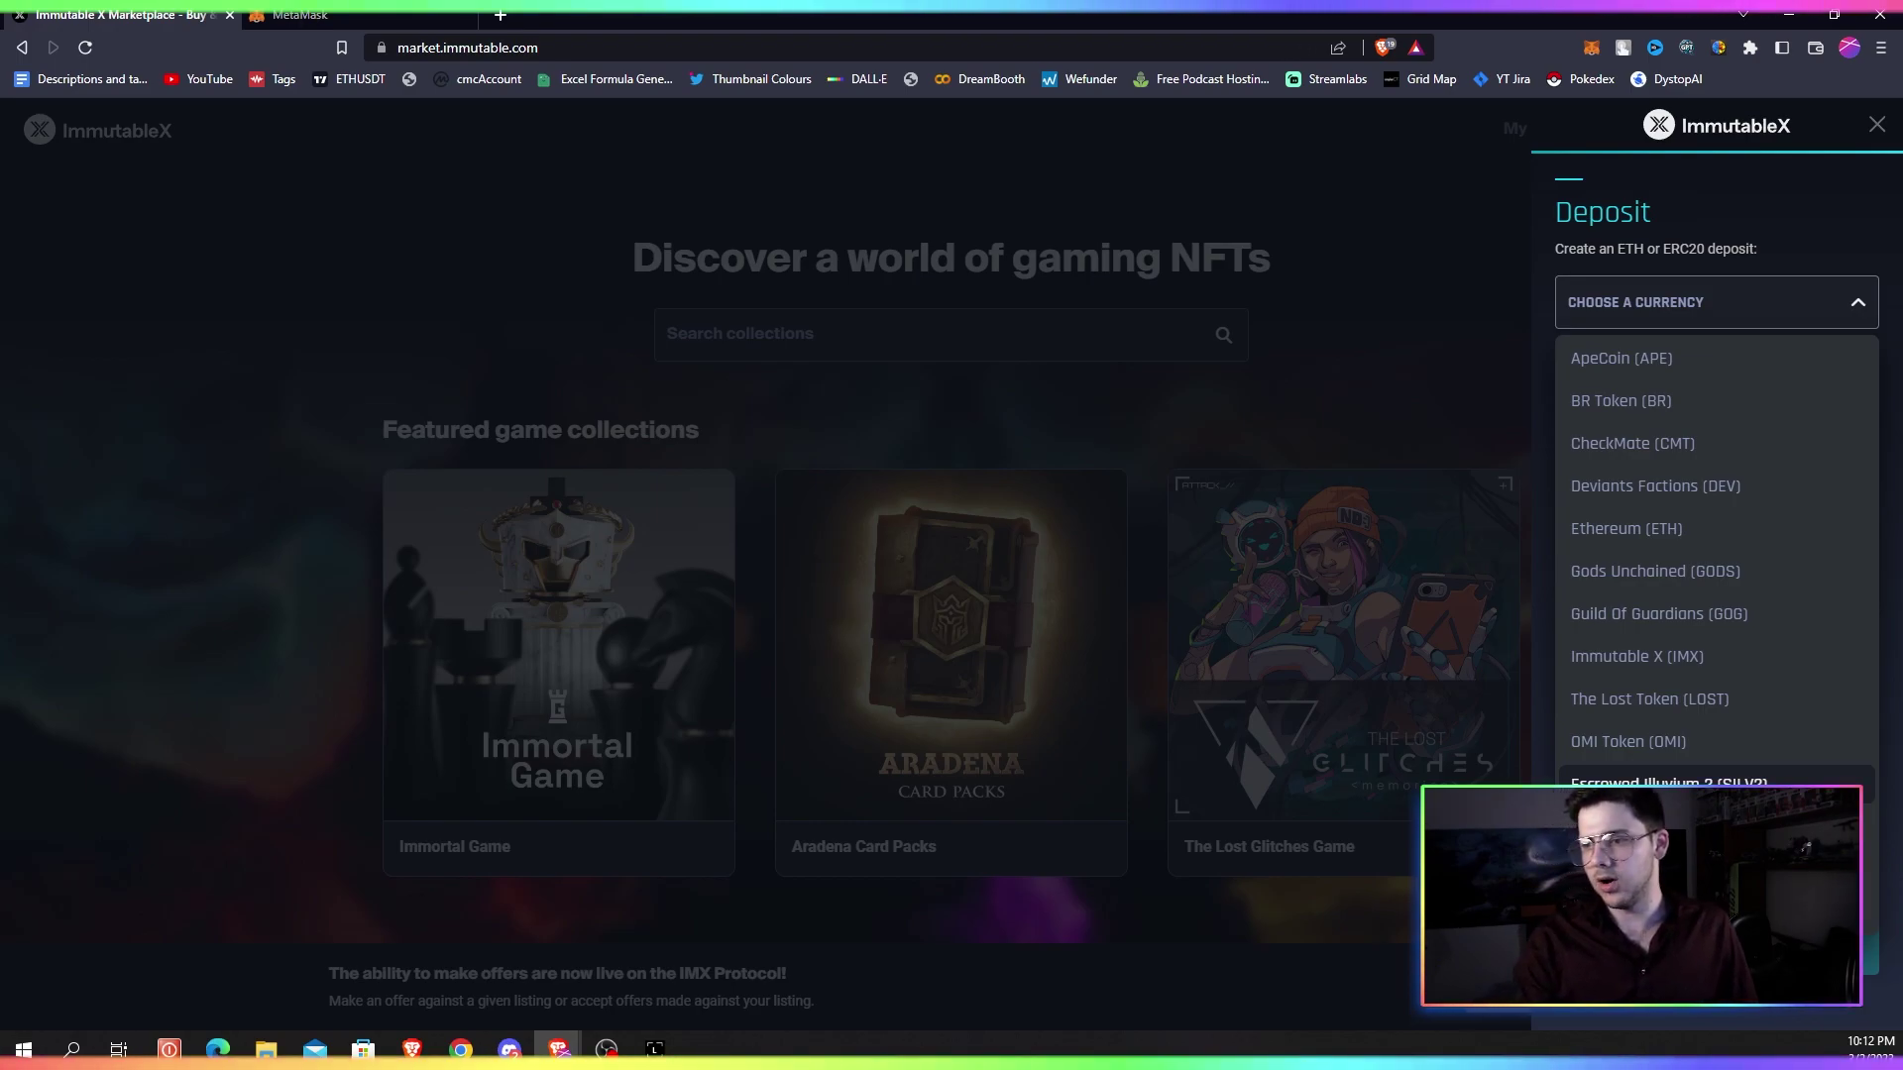
click(1665, 791)
text(58)
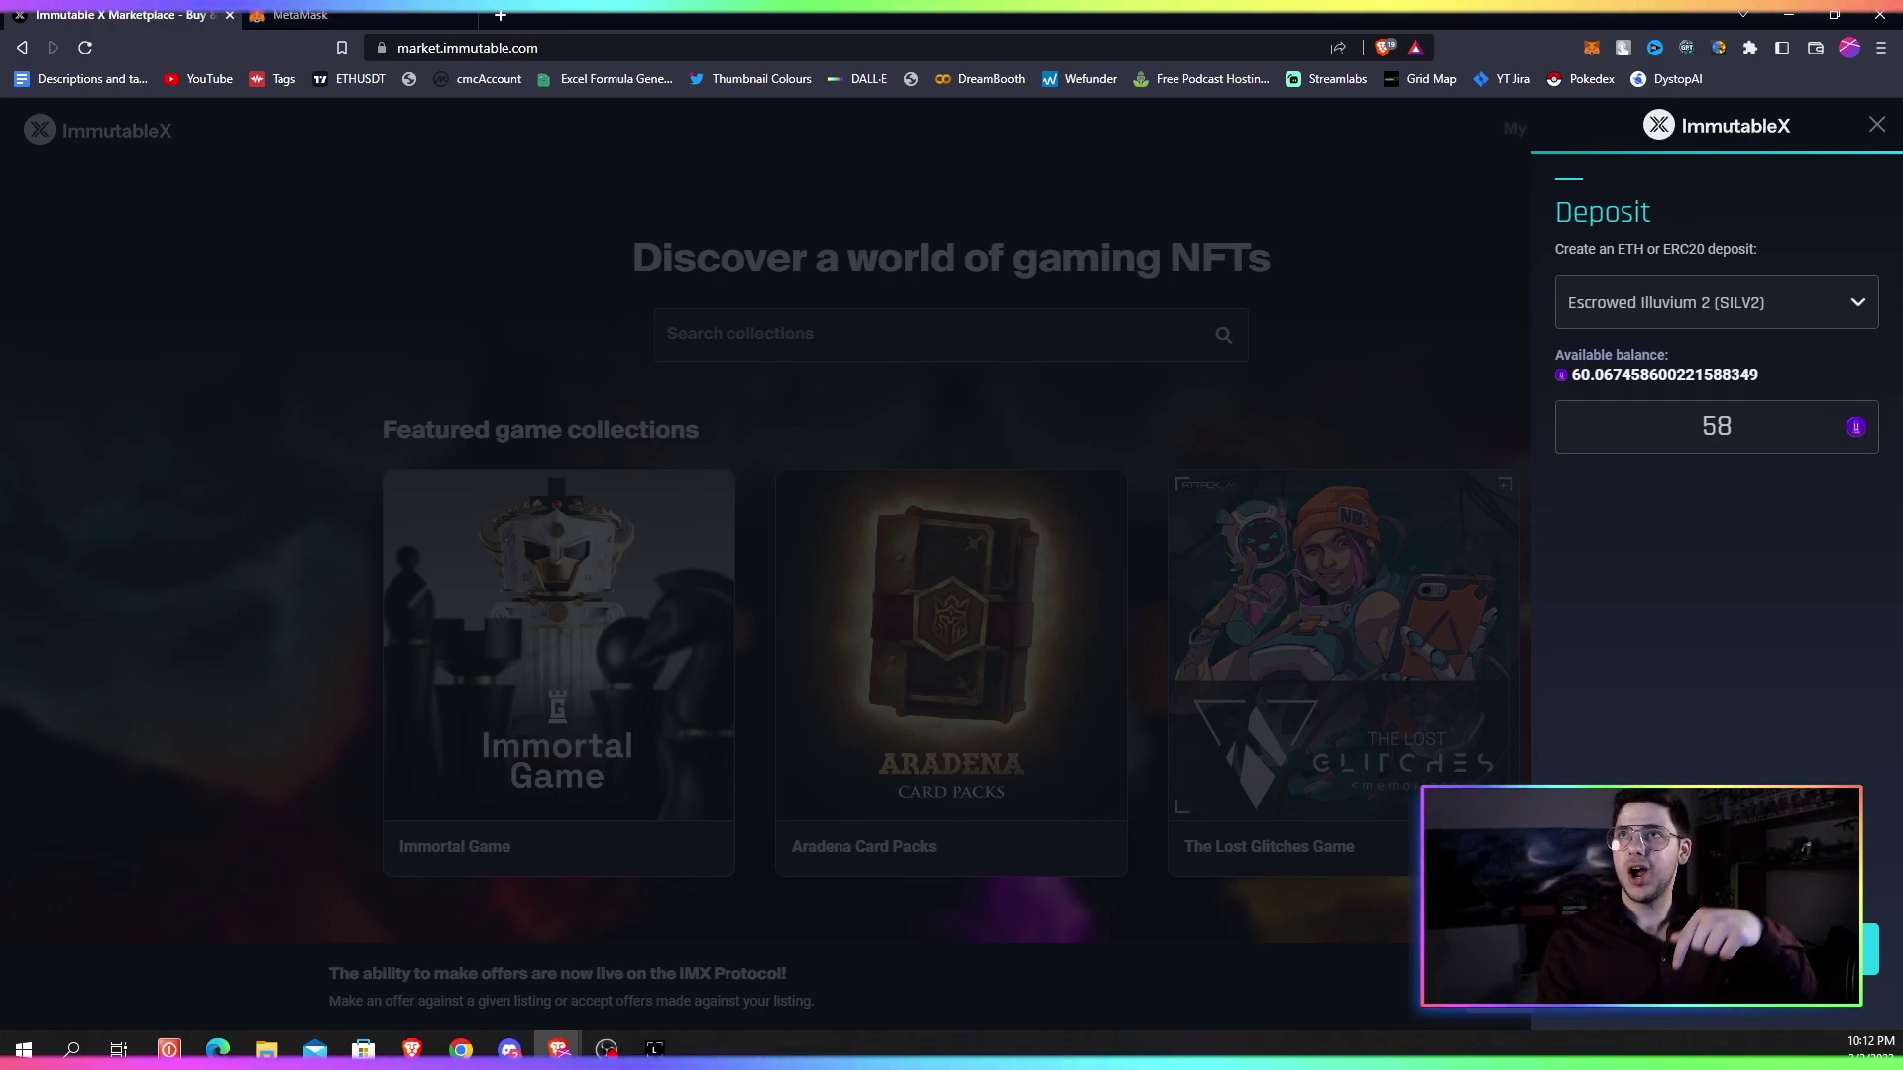
click(1717, 948)
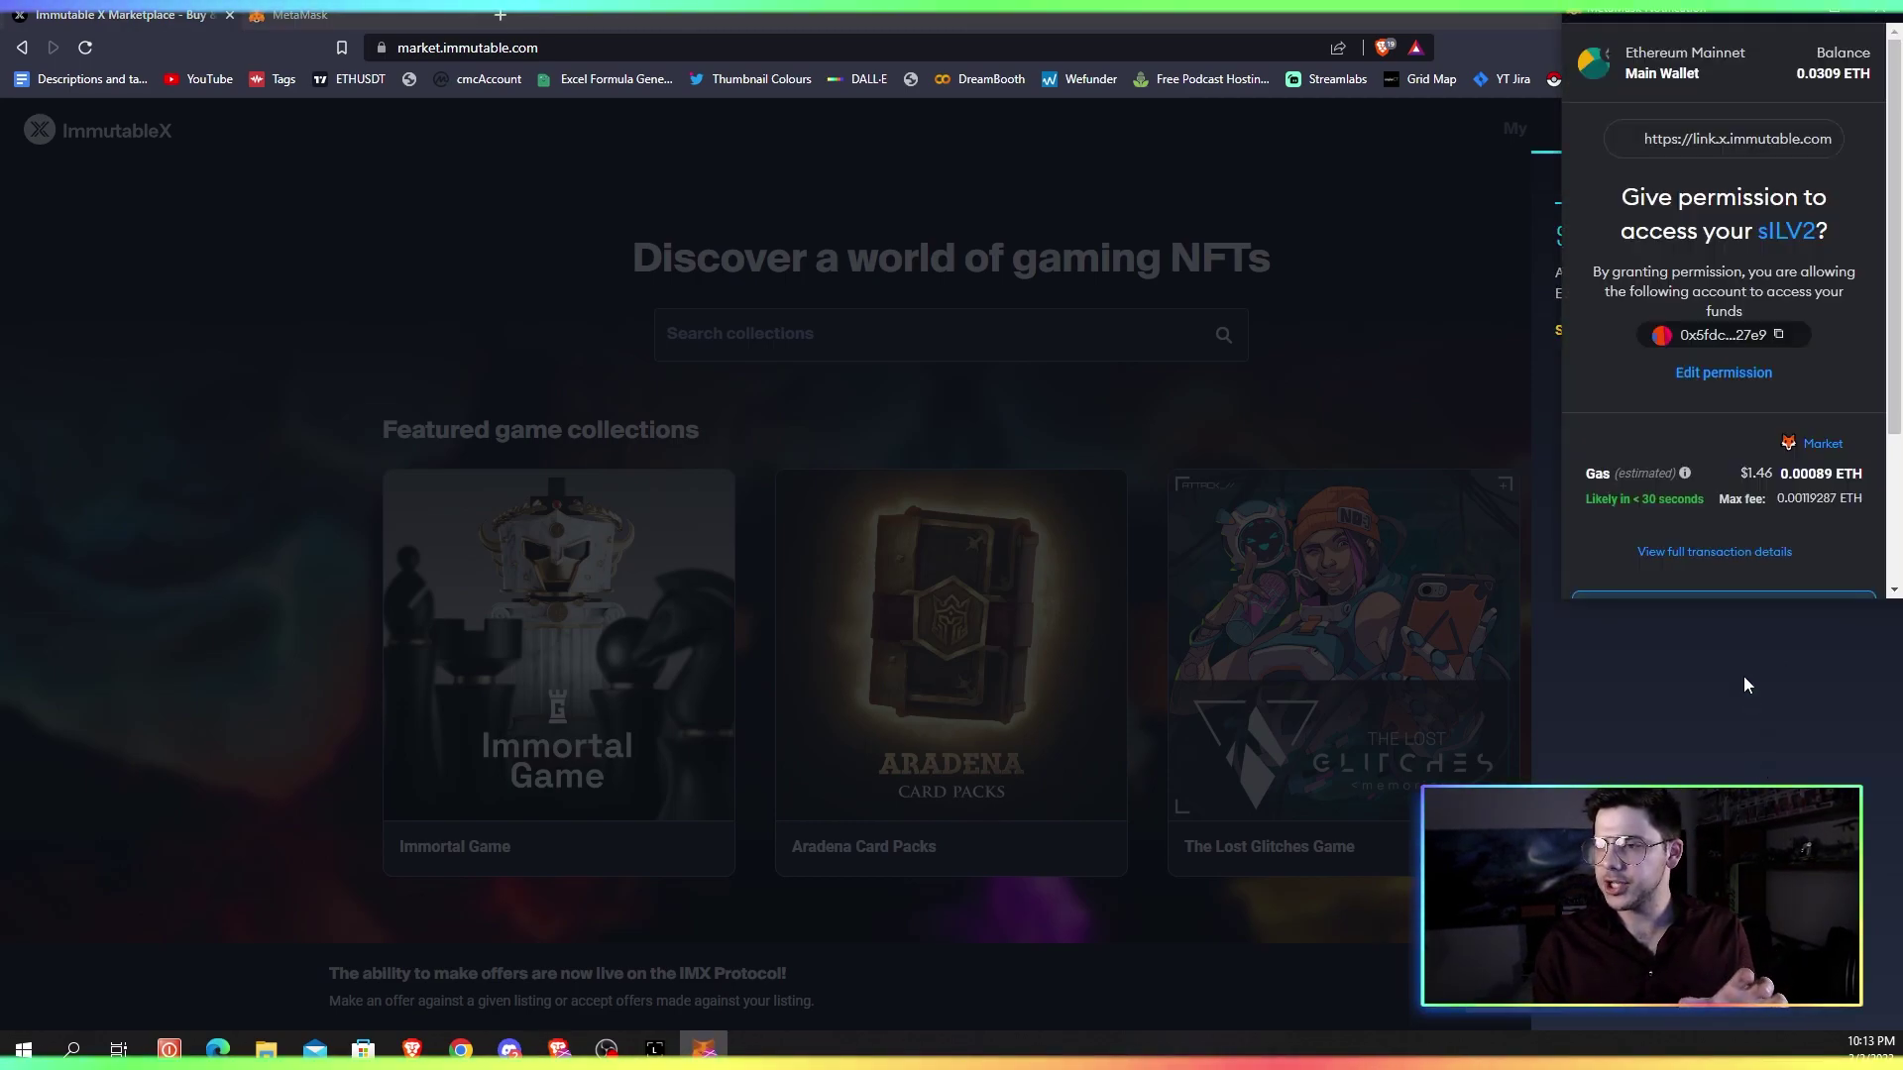
scroll(1702, 445, down, 2)
scroll(1705, 450, down, 2)
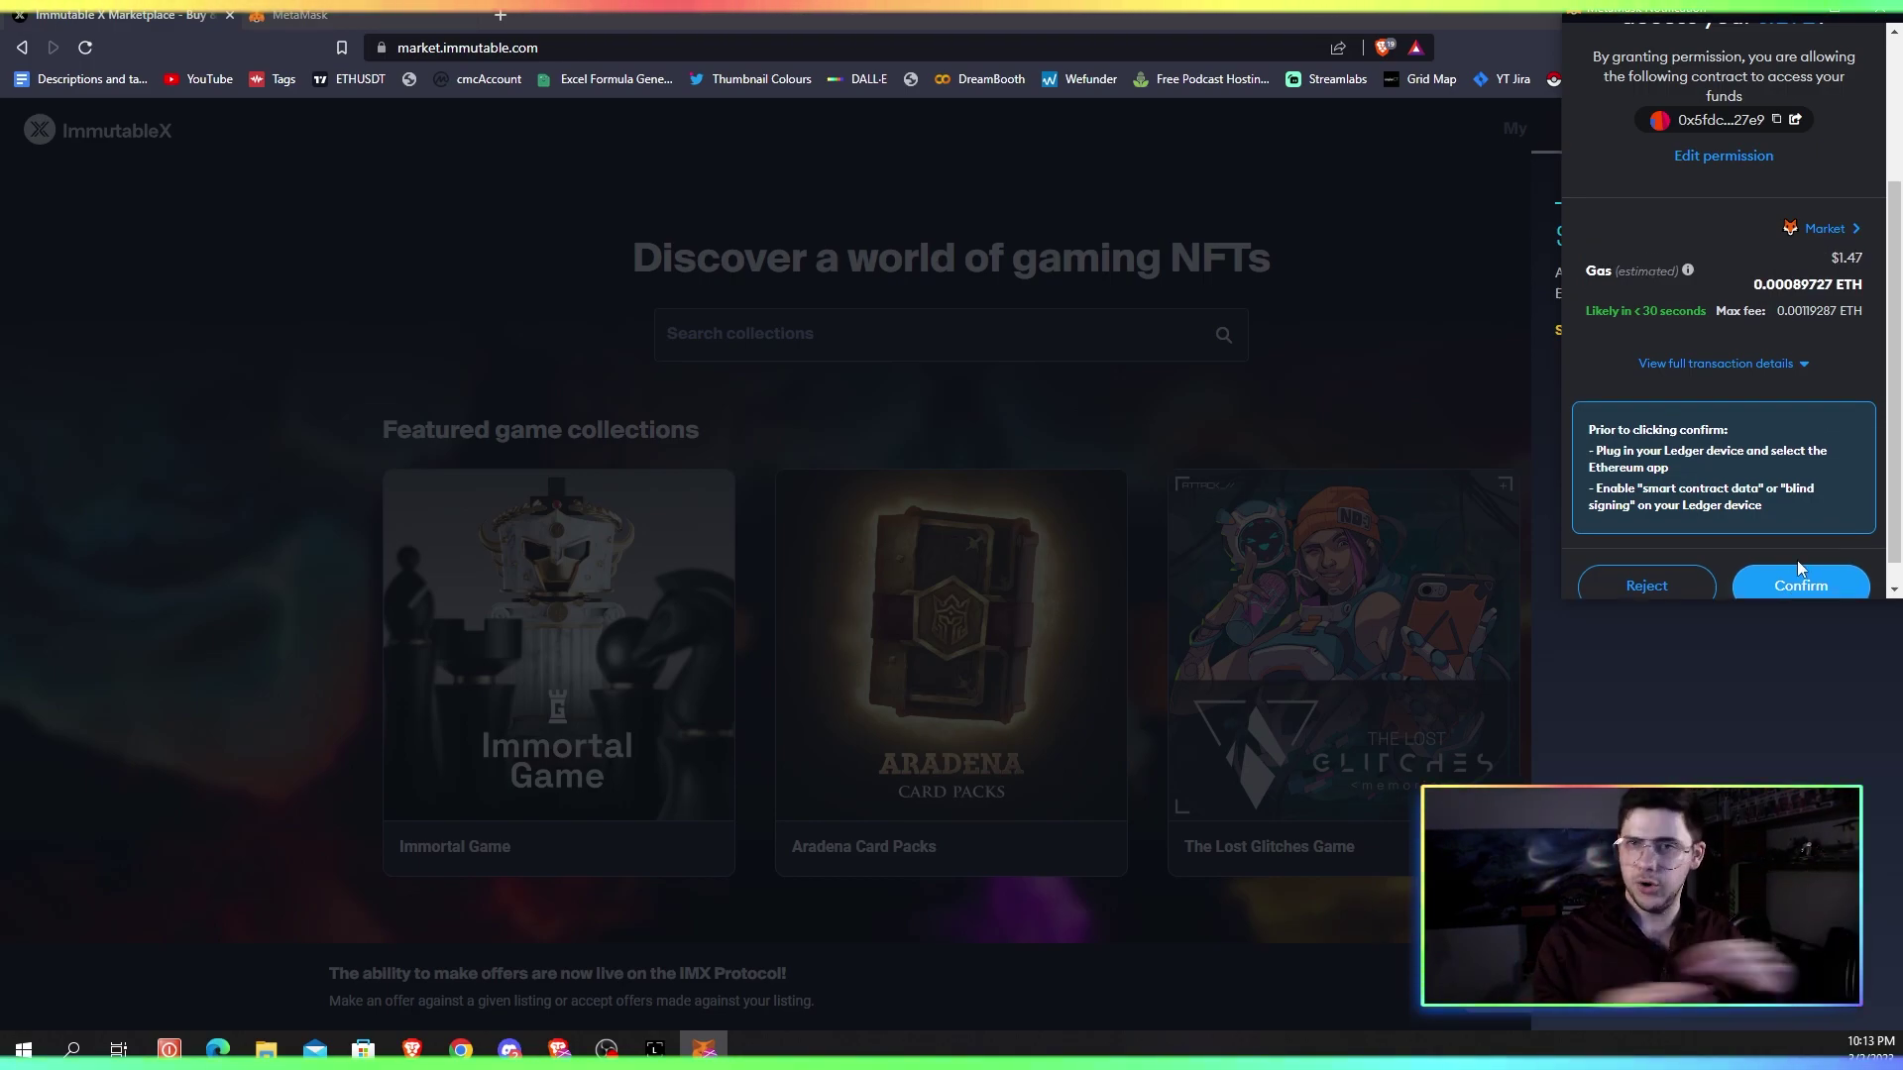
scroll(1784, 553, down, 1)
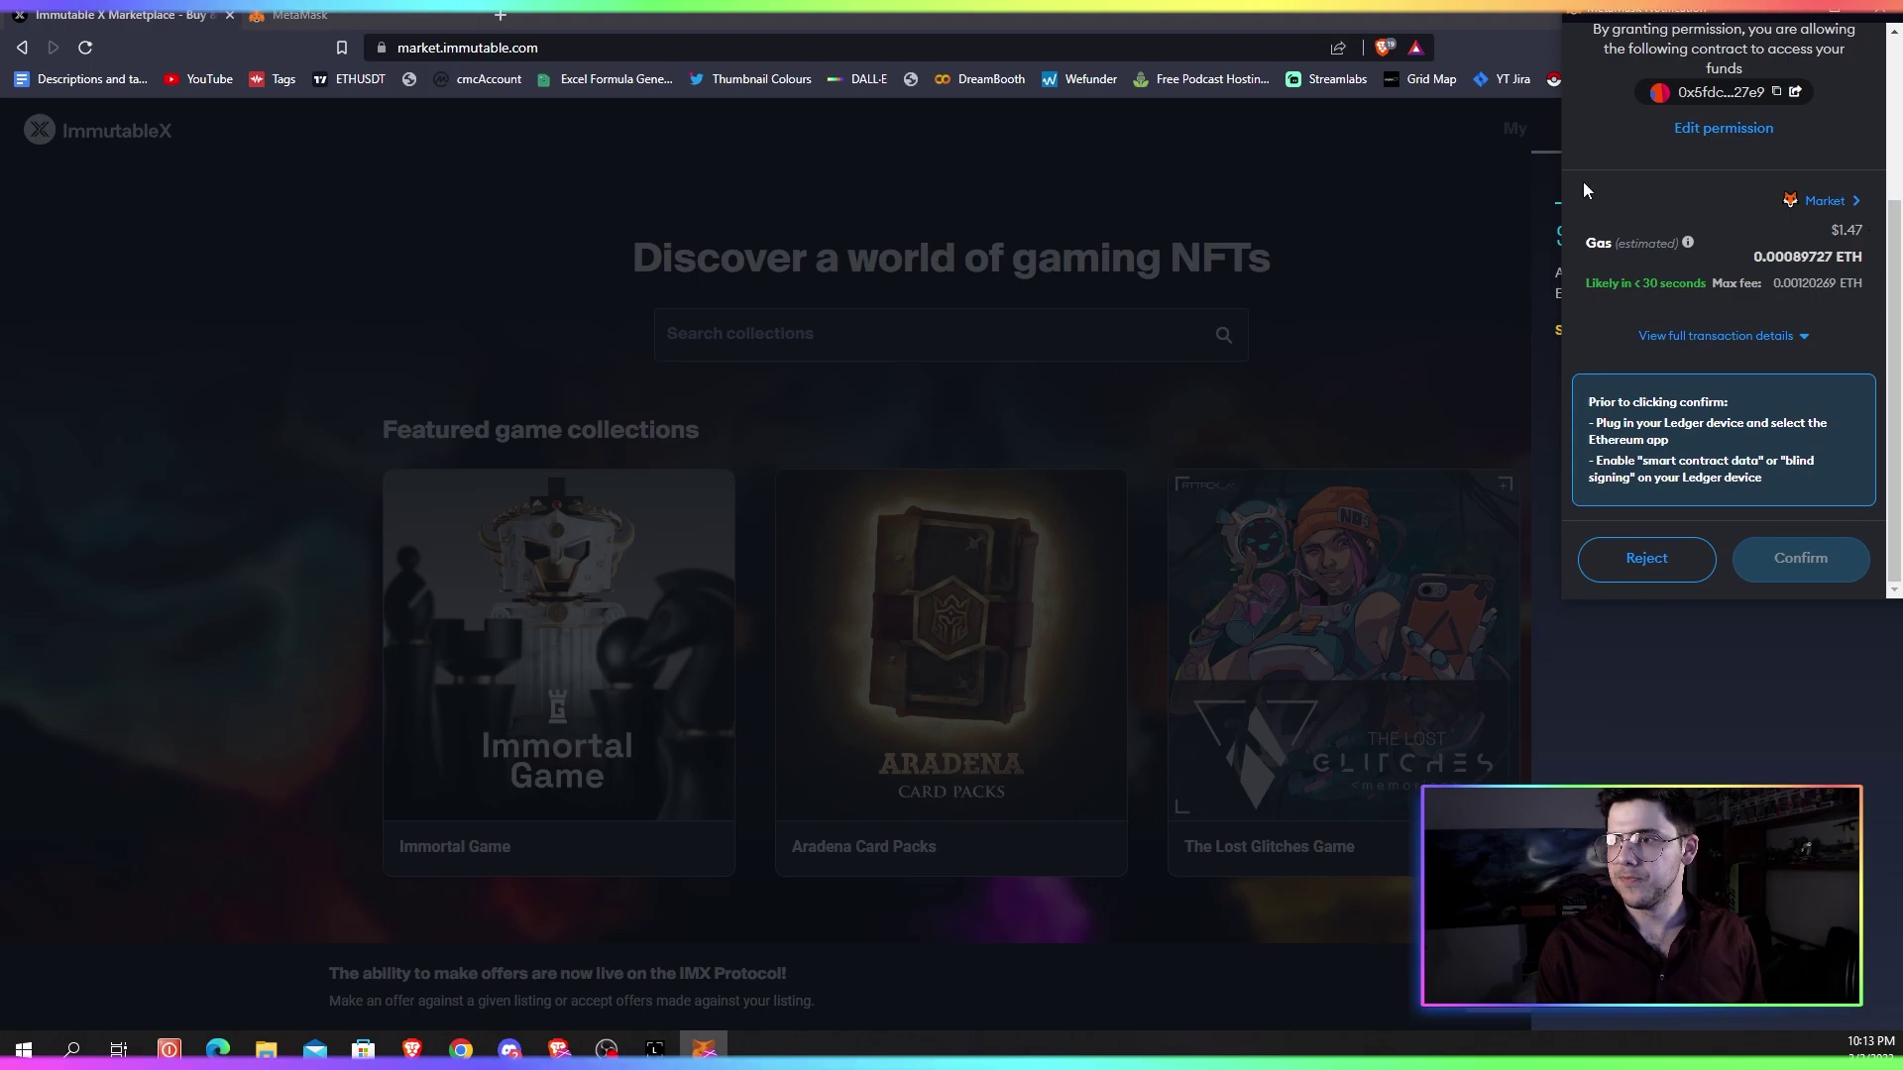
- Approve MetaMask's permission request for the marketplace to access sILV2 tokens
click(1789, 560)
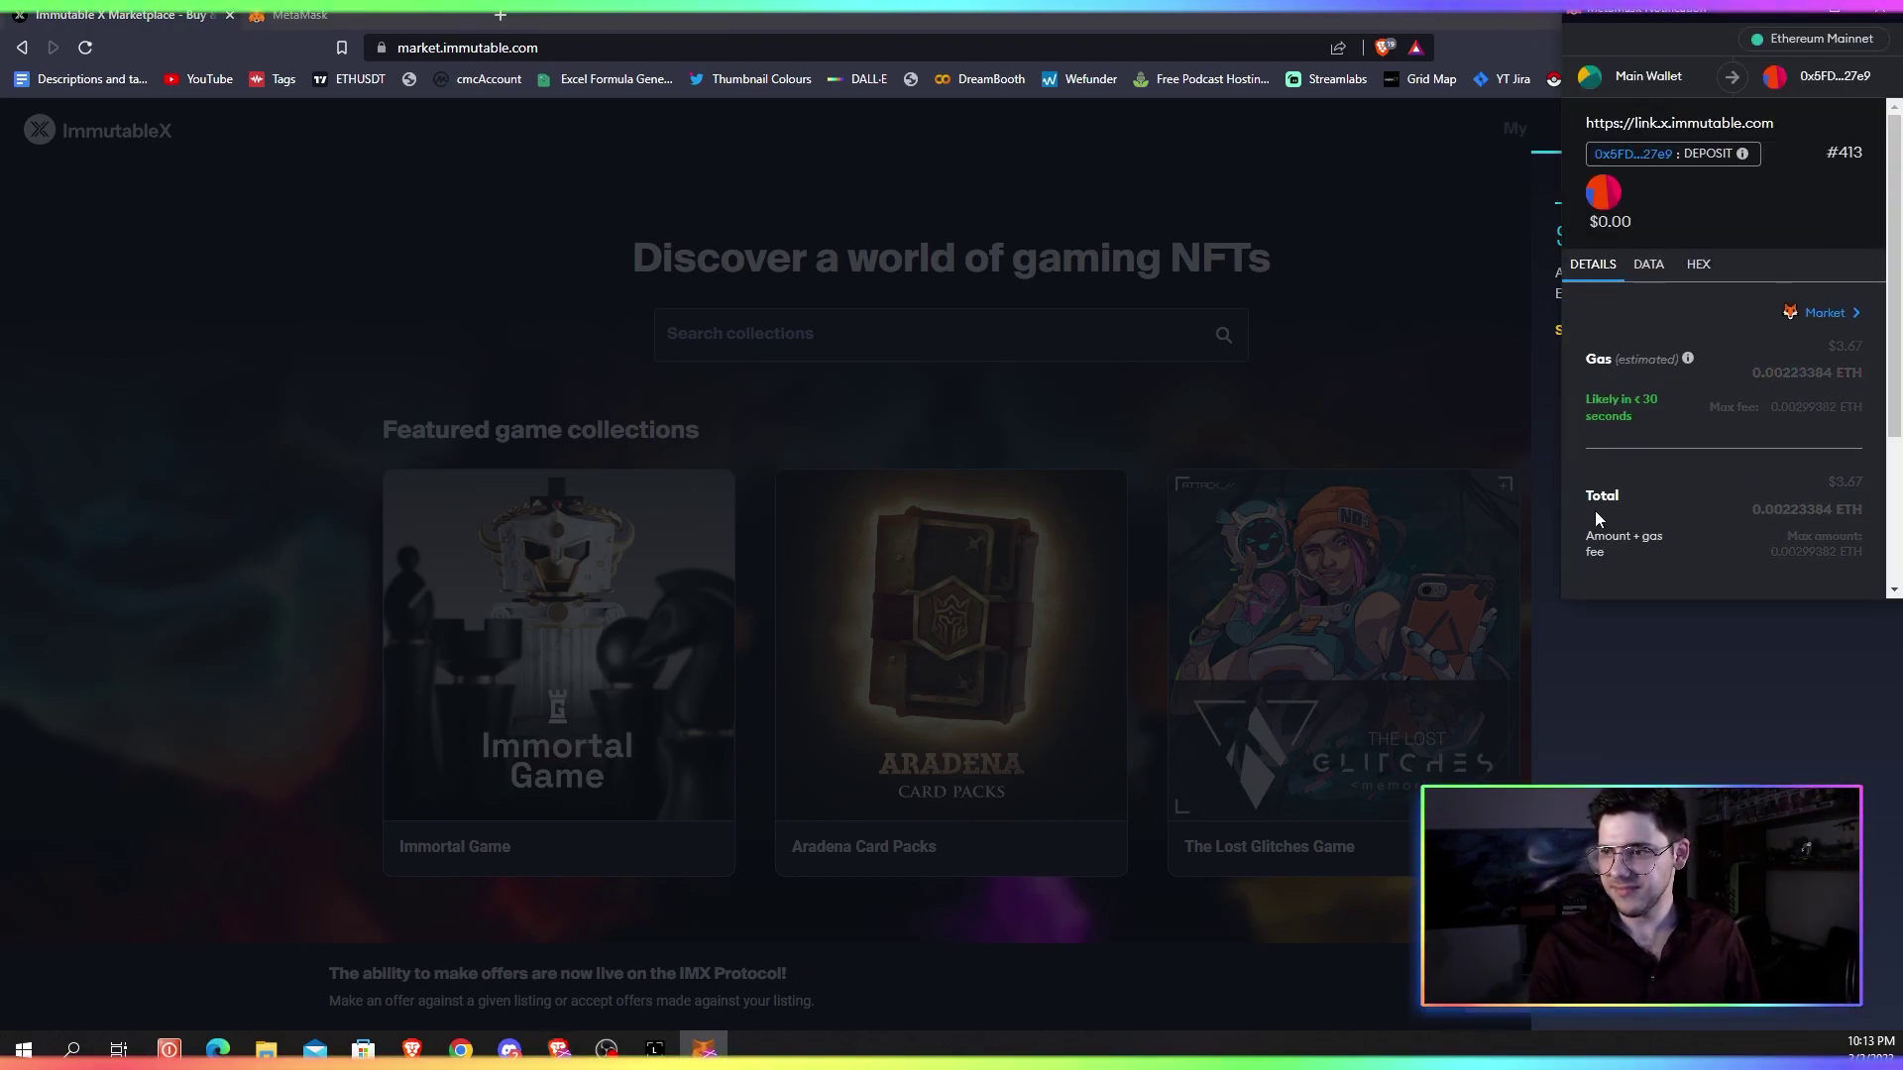
scroll(1688, 468, down, 3)
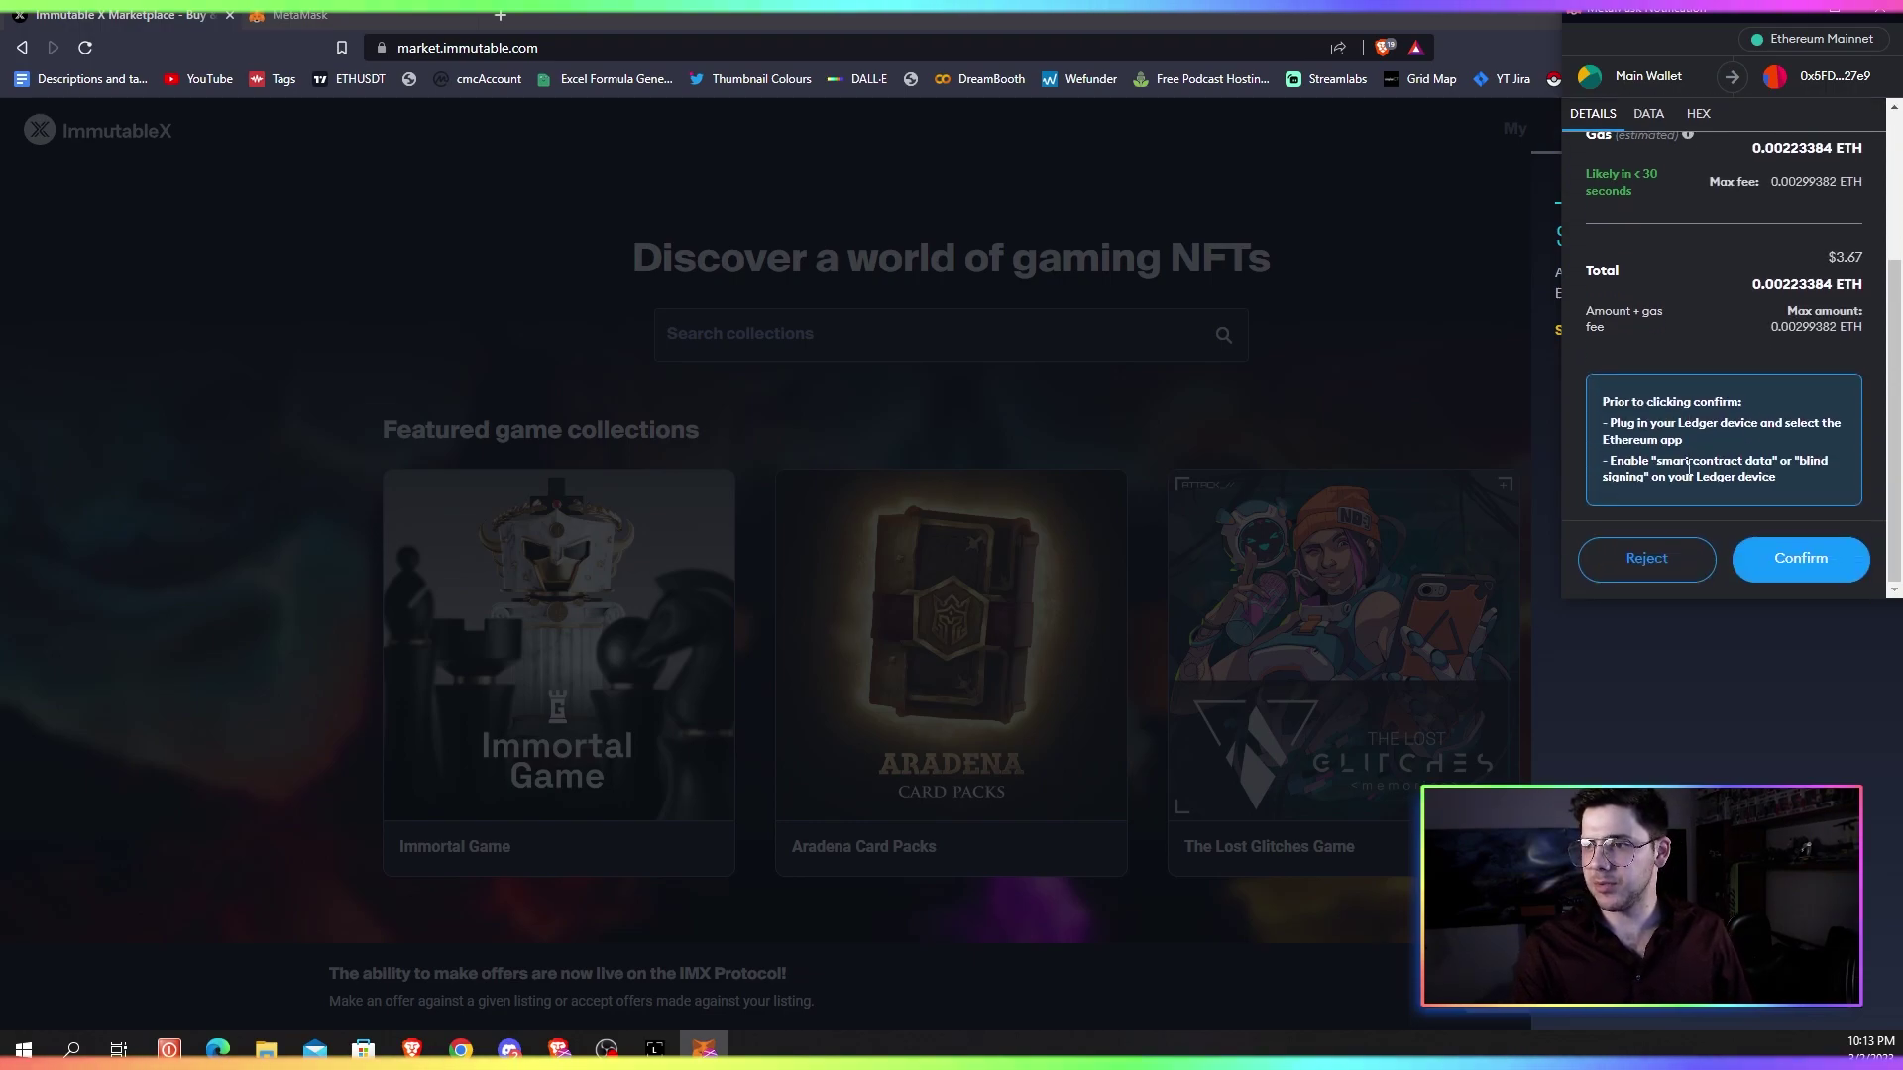
- Confirm the Immutable X deposit transaction in MetaMask, with about 0.0022 ETH gas
click(1803, 559)
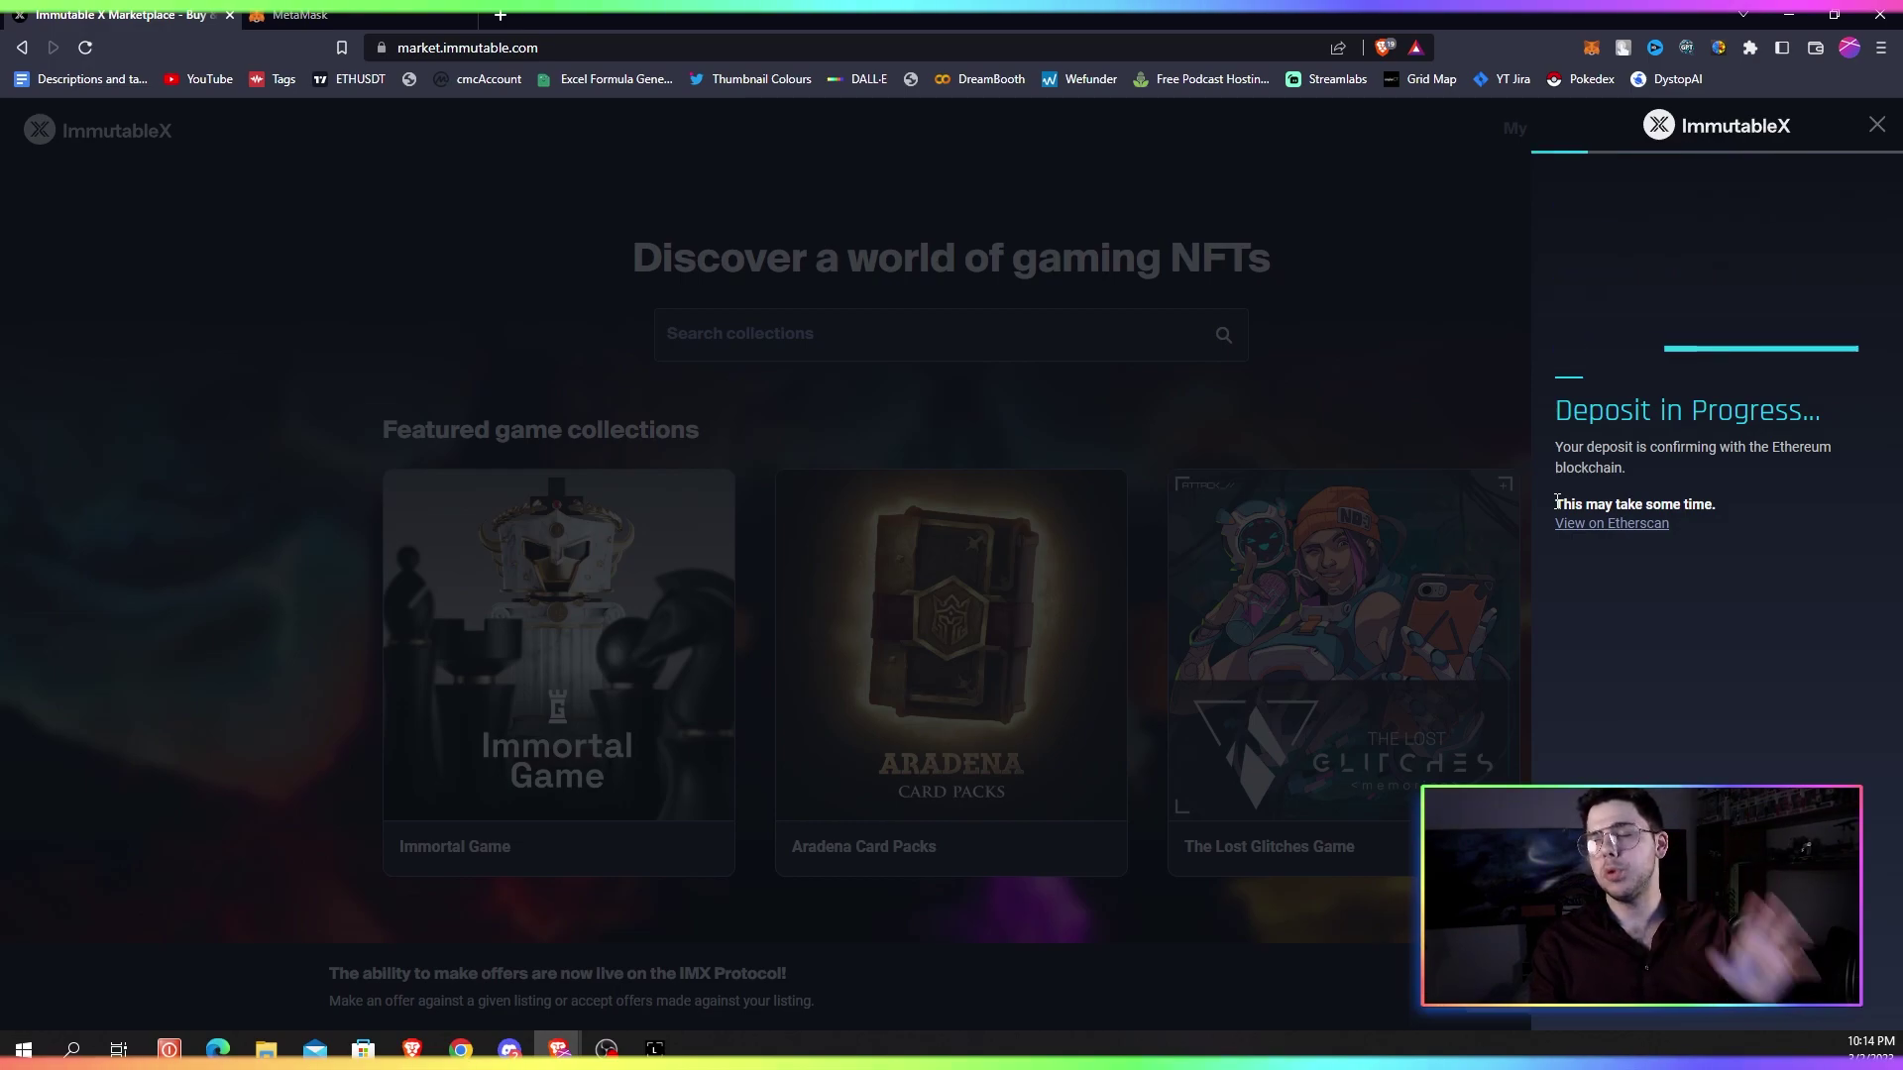
- Open the deposit transaction on Etherscan and switch the site to the Dark theme
click(1621, 525)
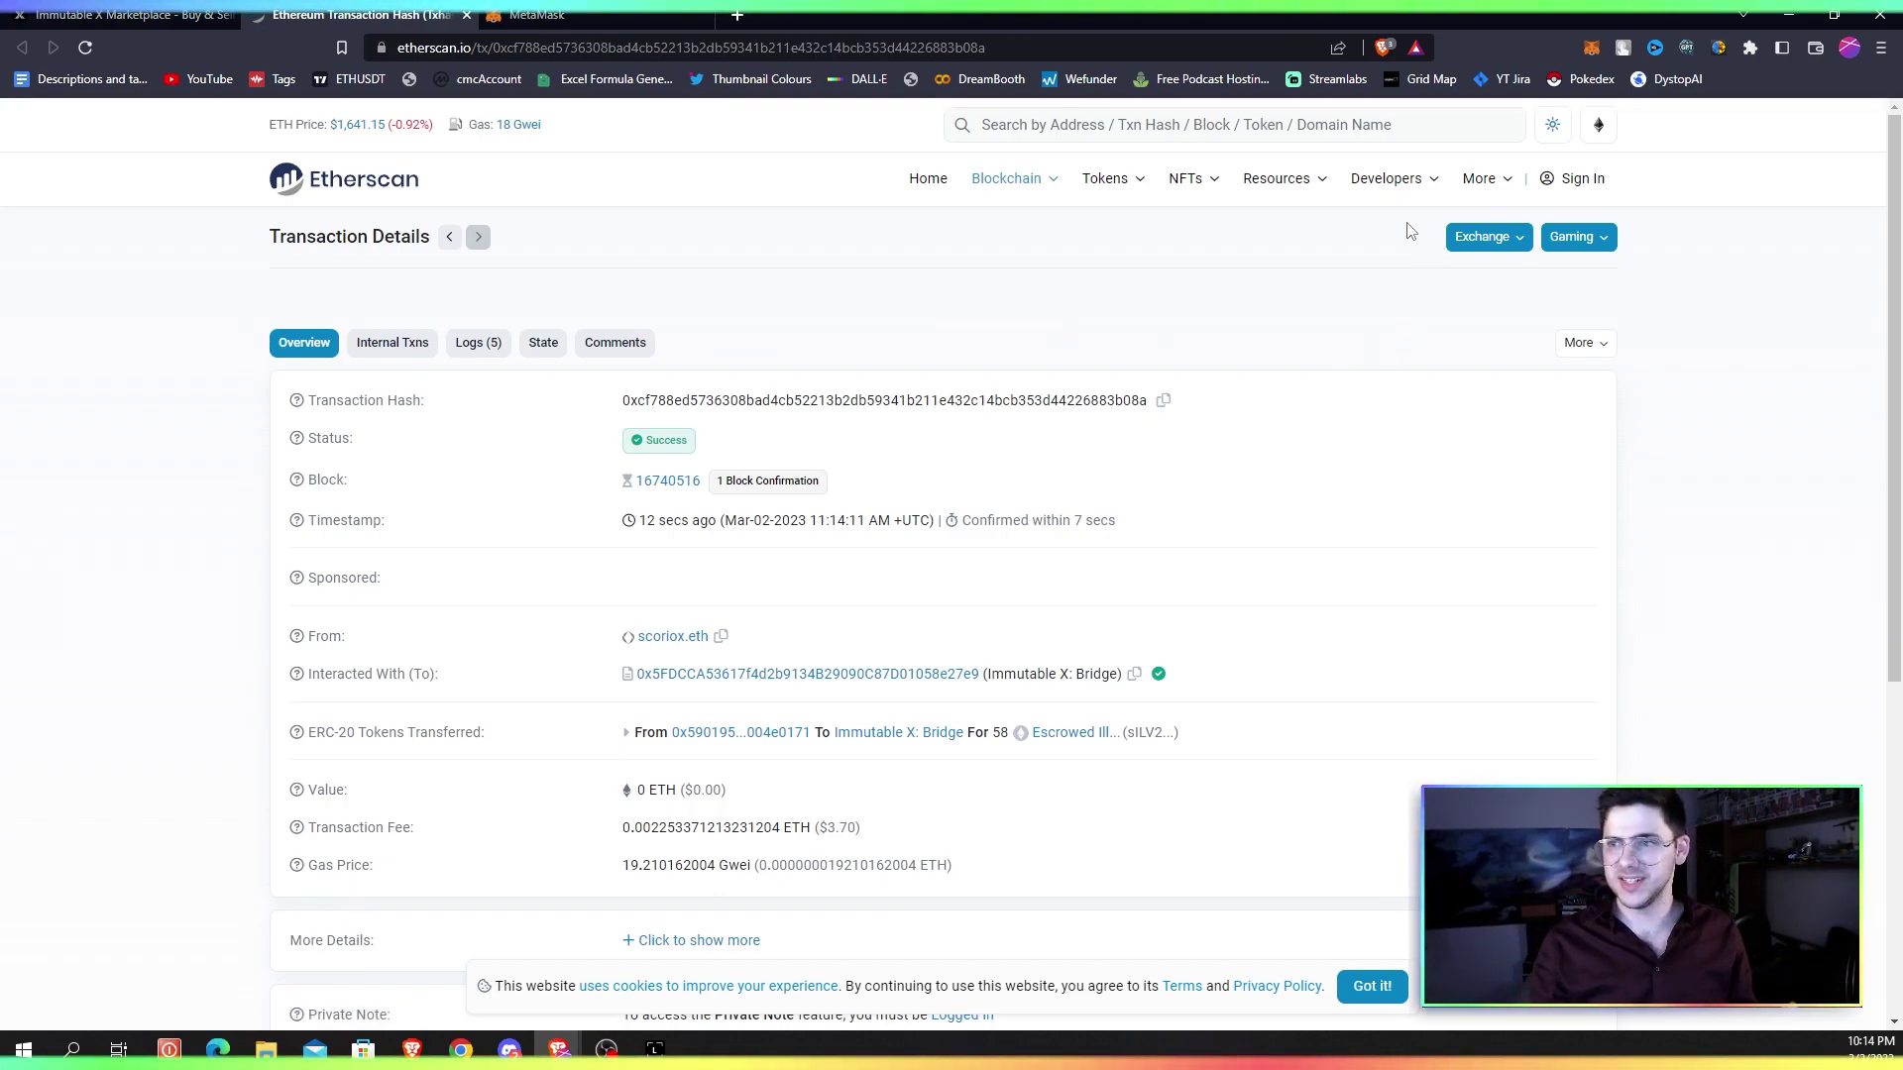
click(1552, 123)
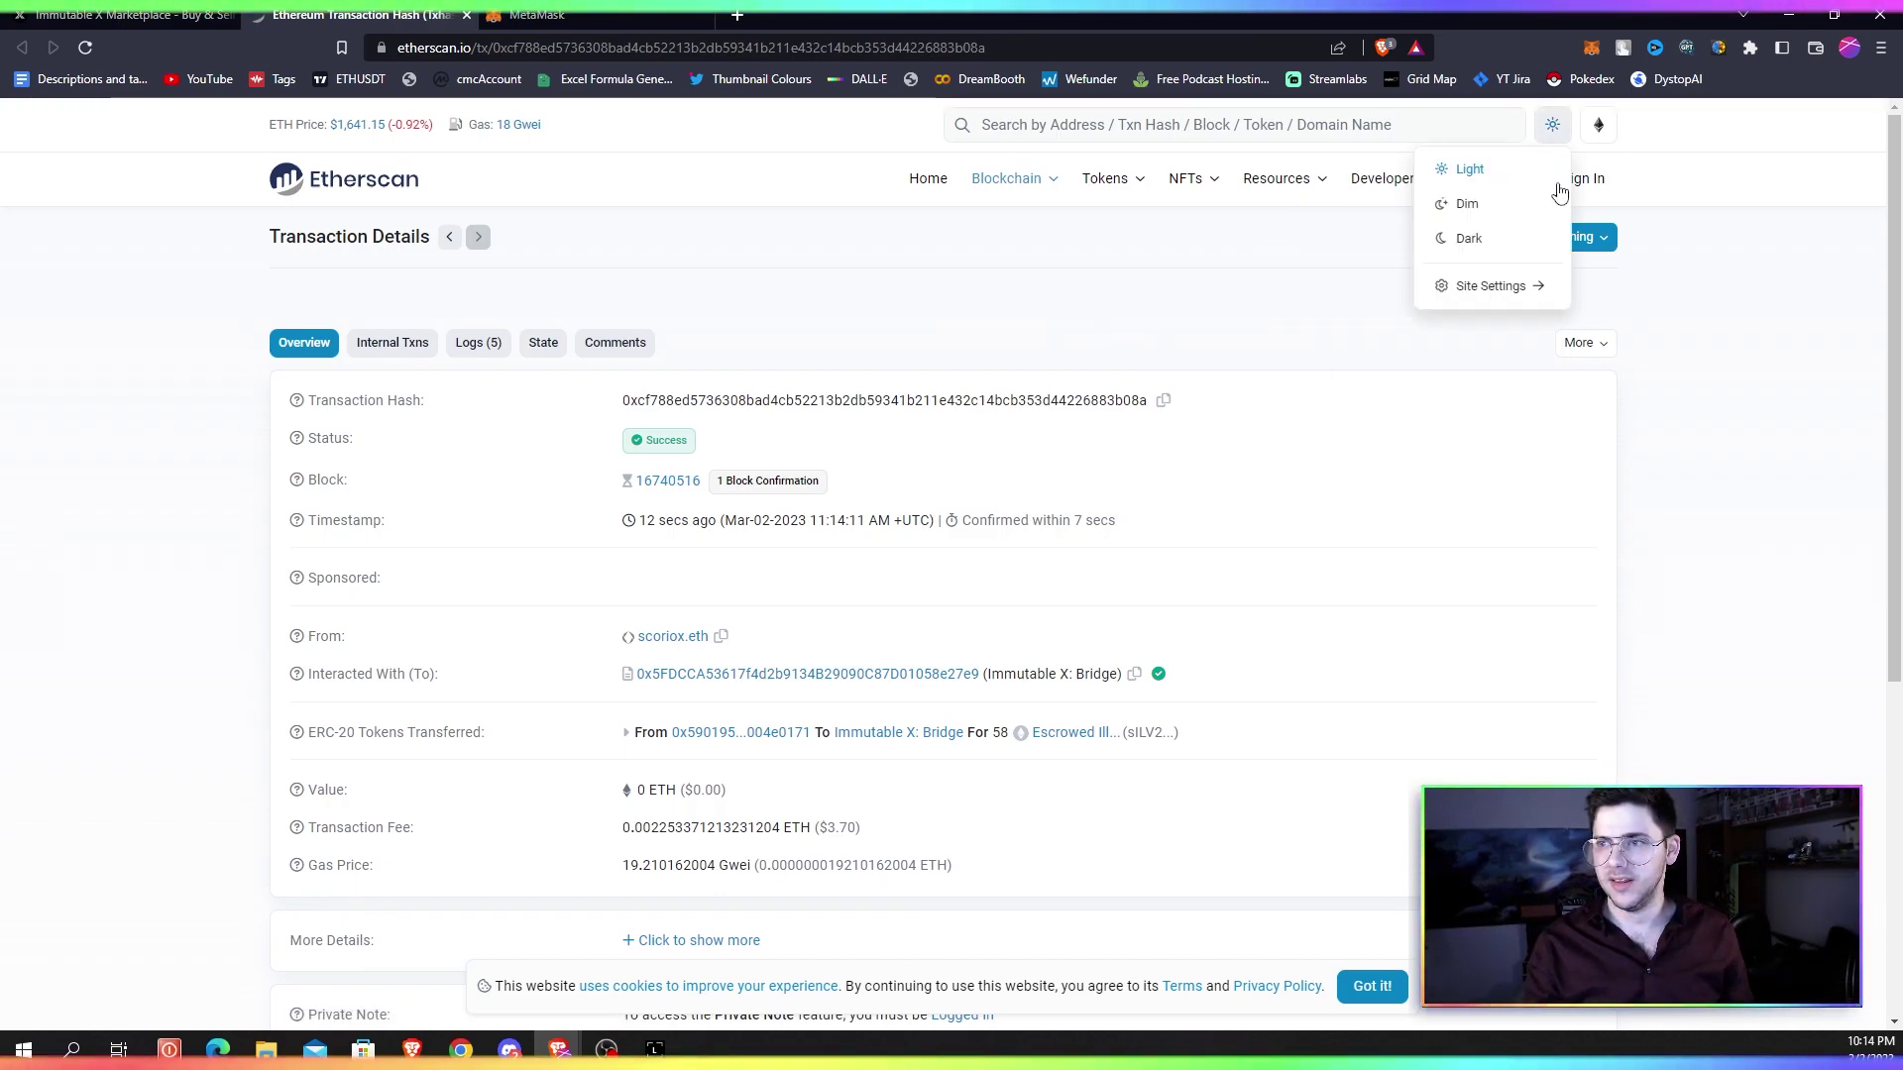
click(1469, 238)
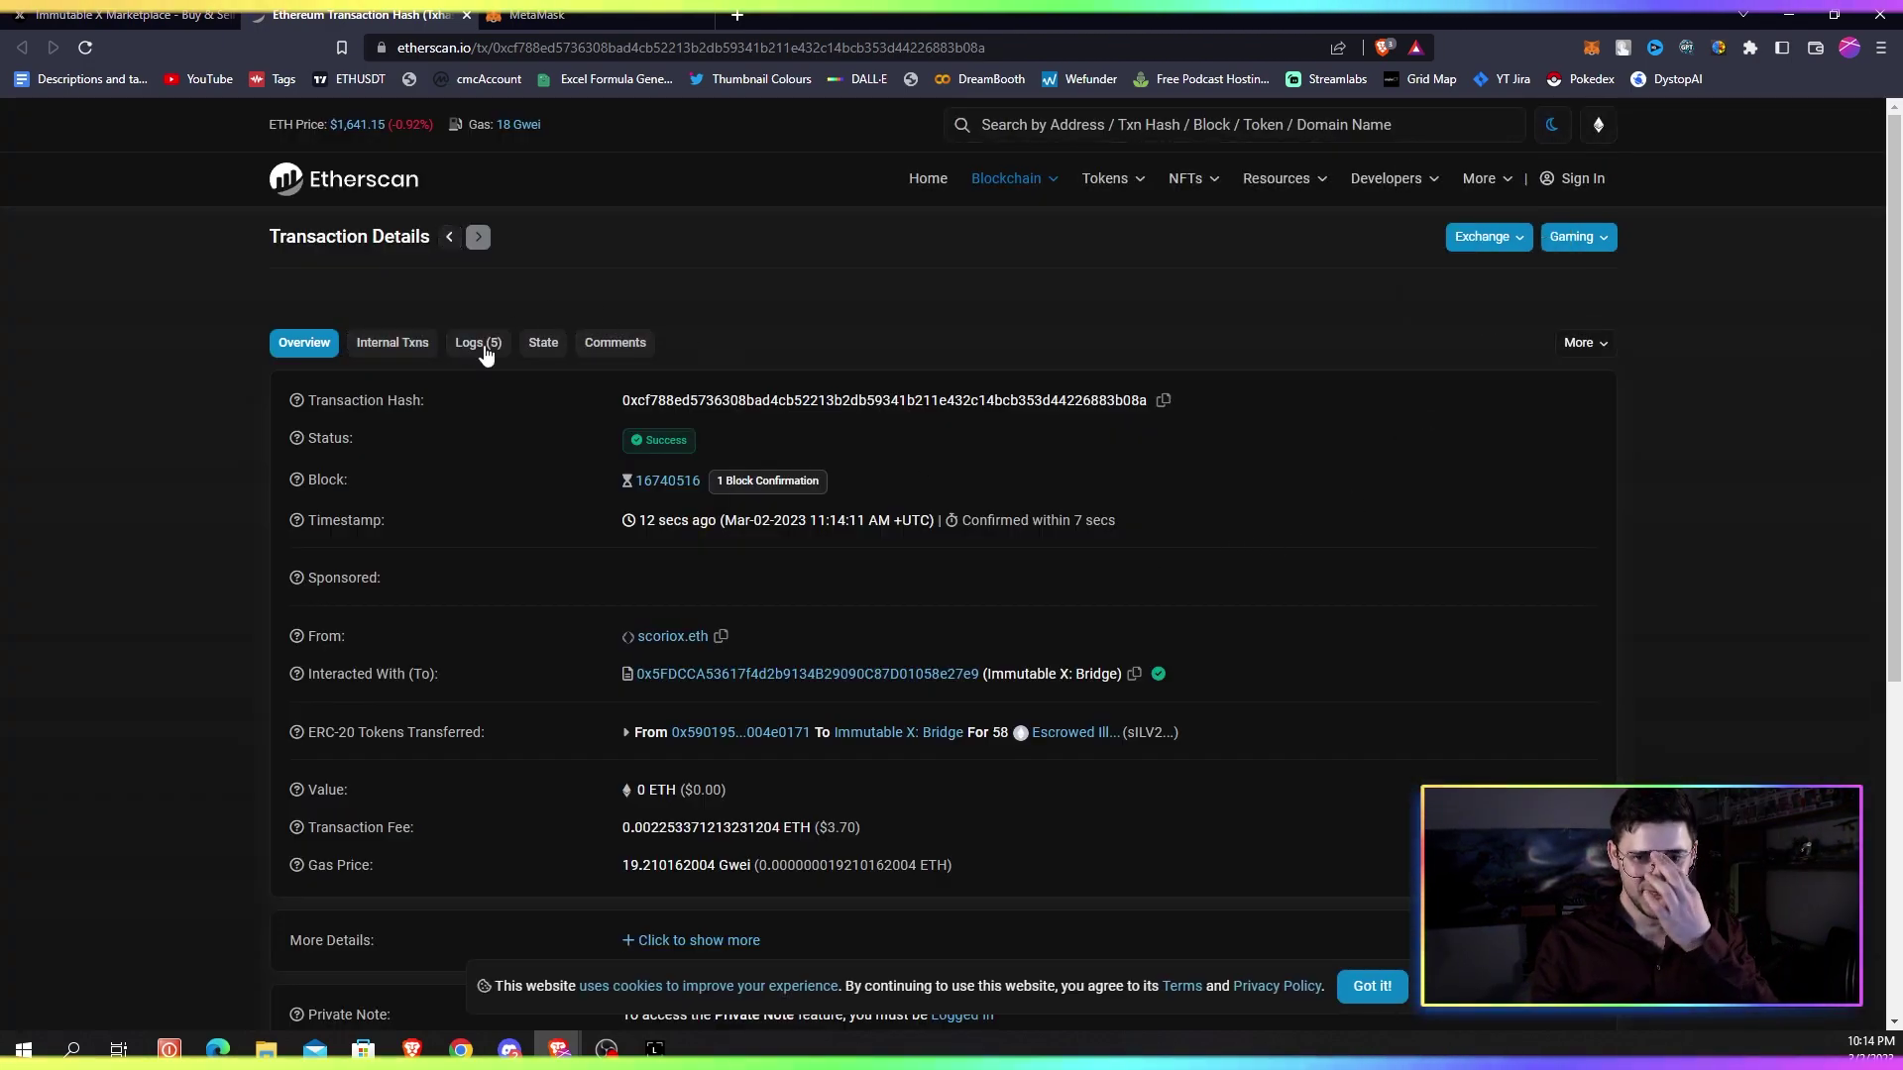
- Return to the marketplace tab, show Balances, and select the Search Balances field
click(148, 16)
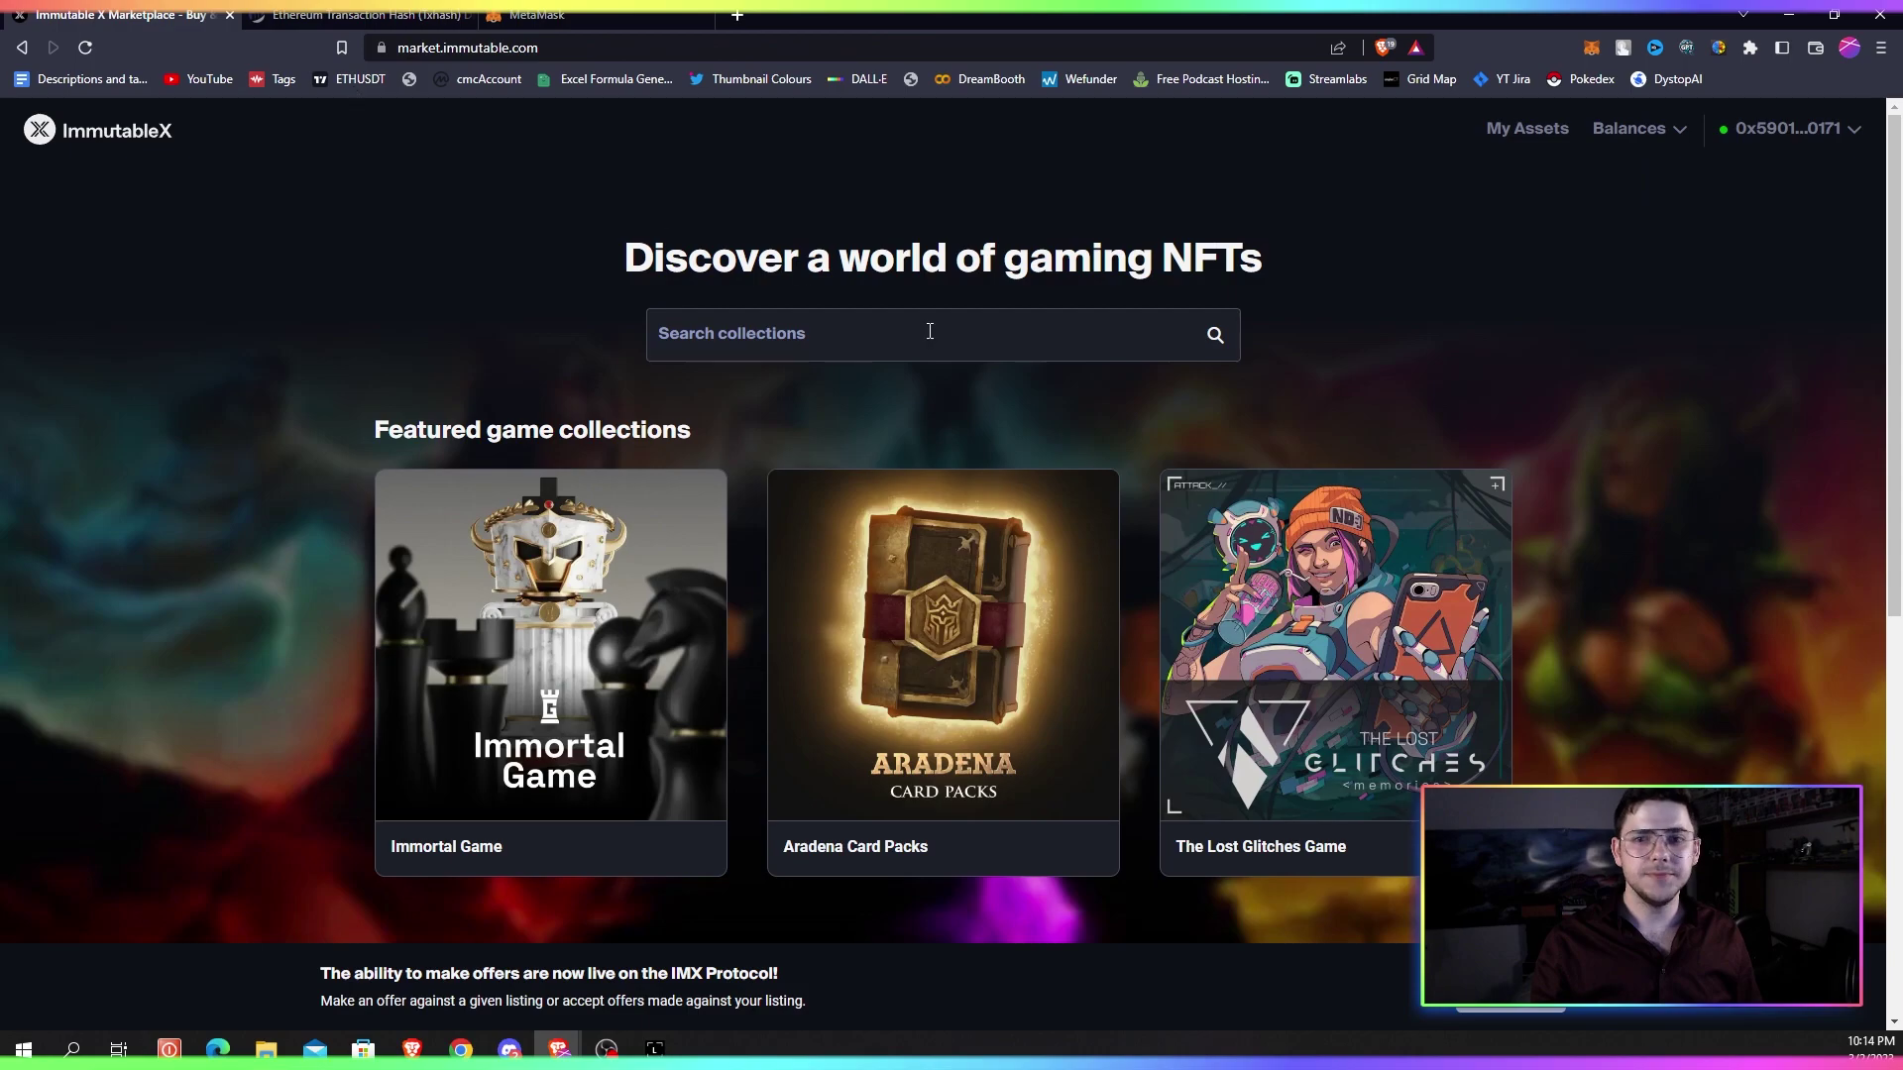
click(1680, 131)
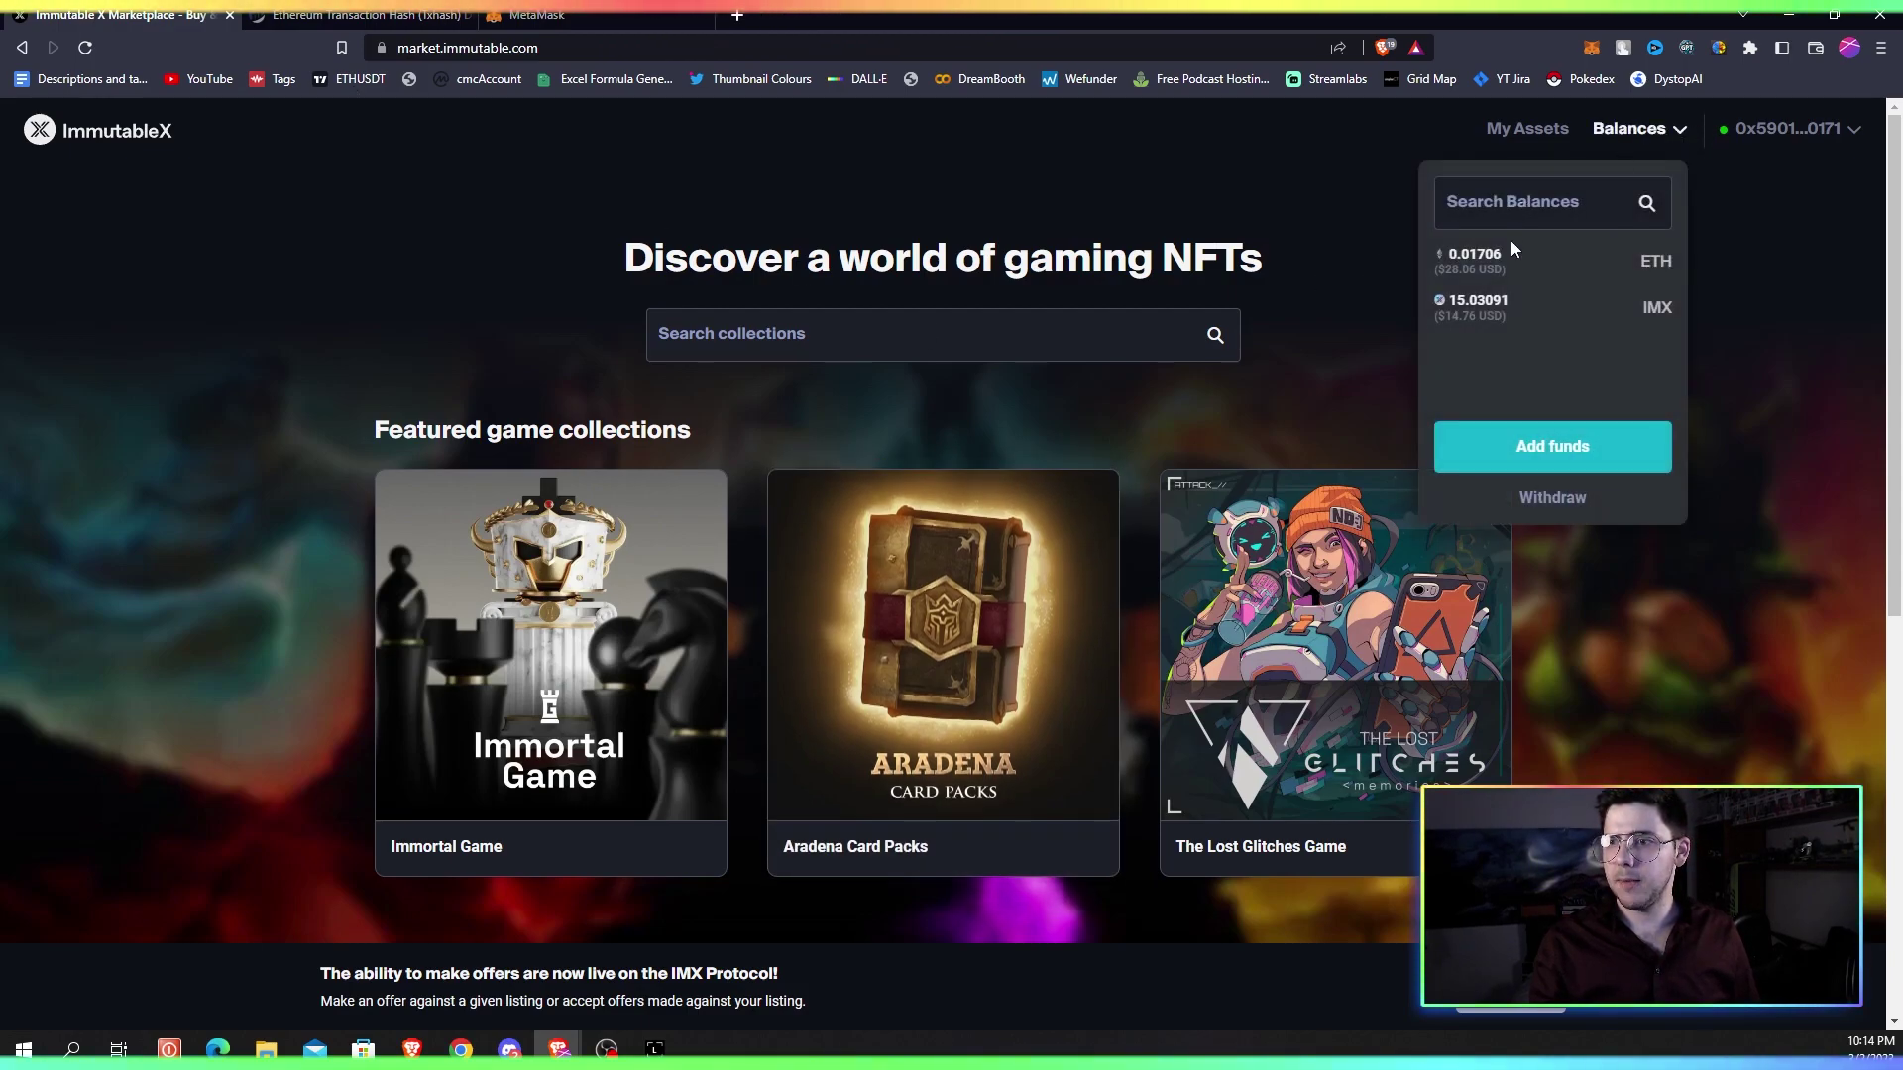
click(1509, 202)
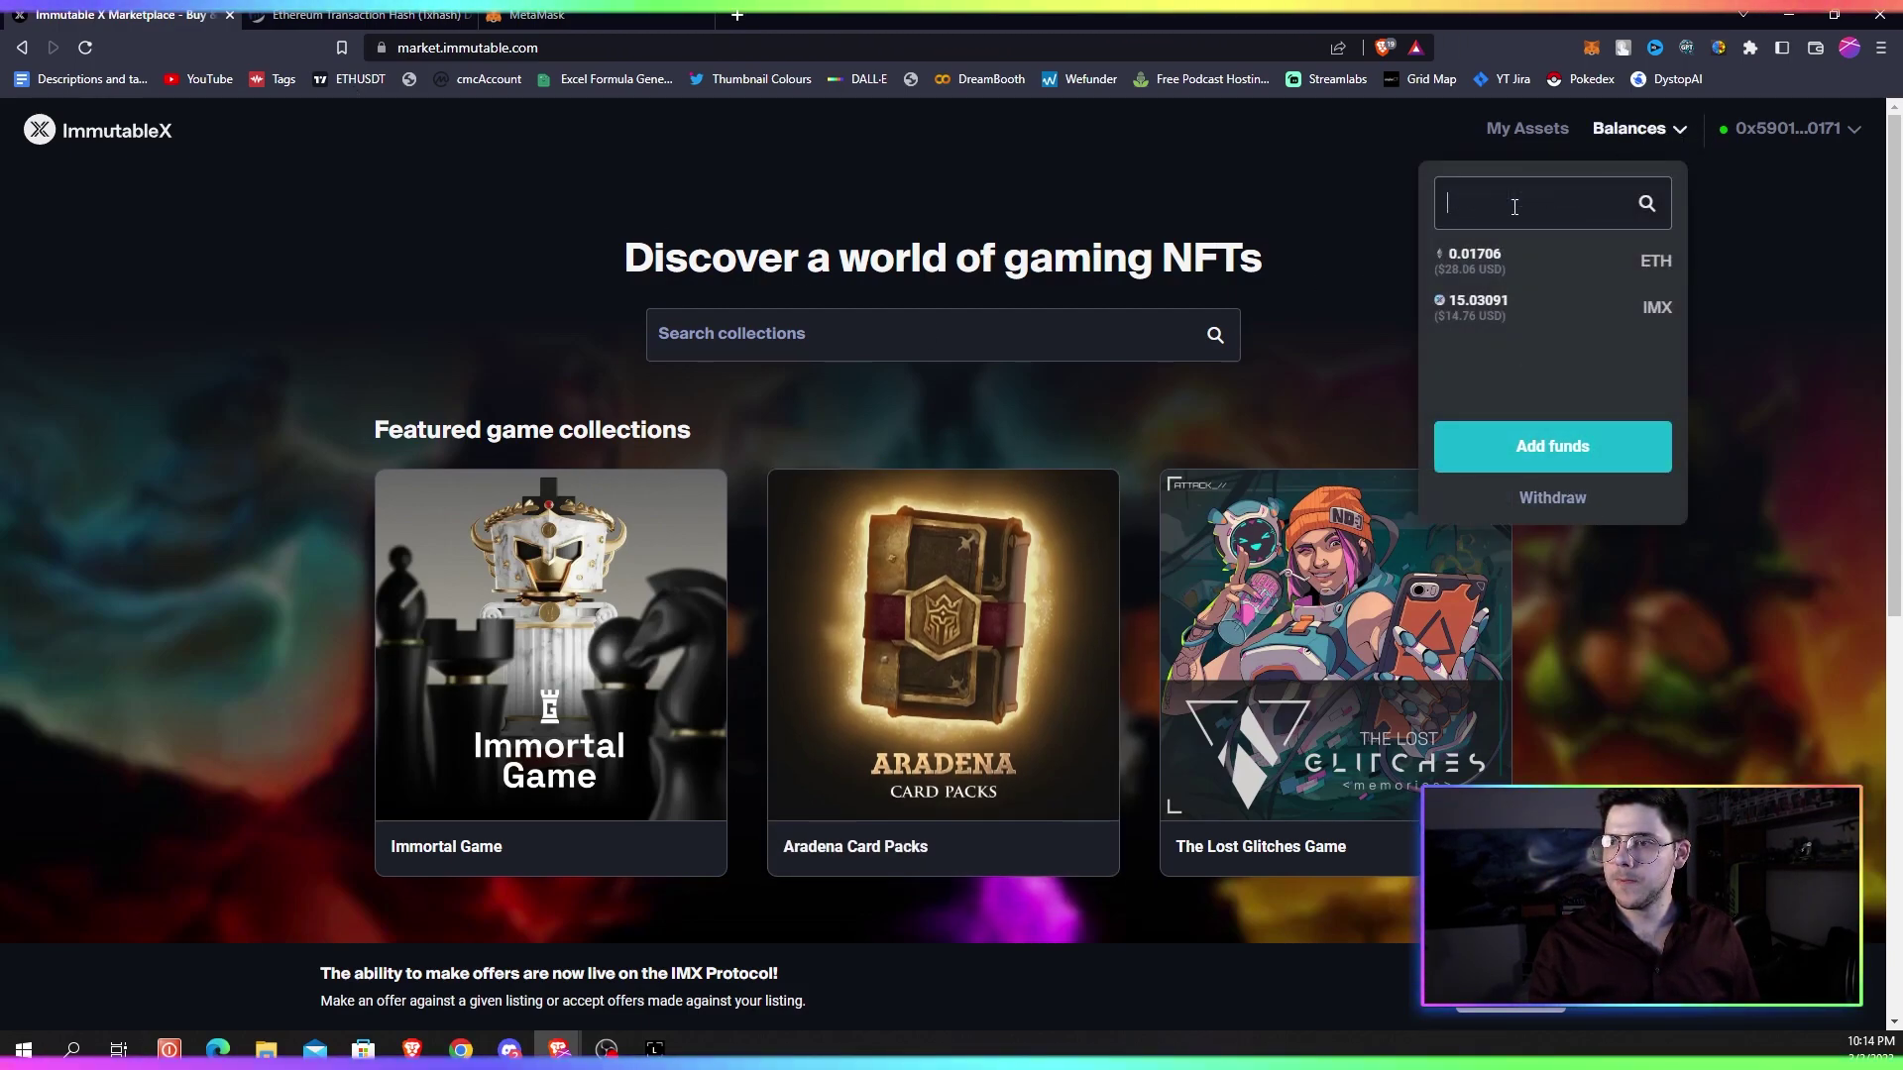
text(silv2)
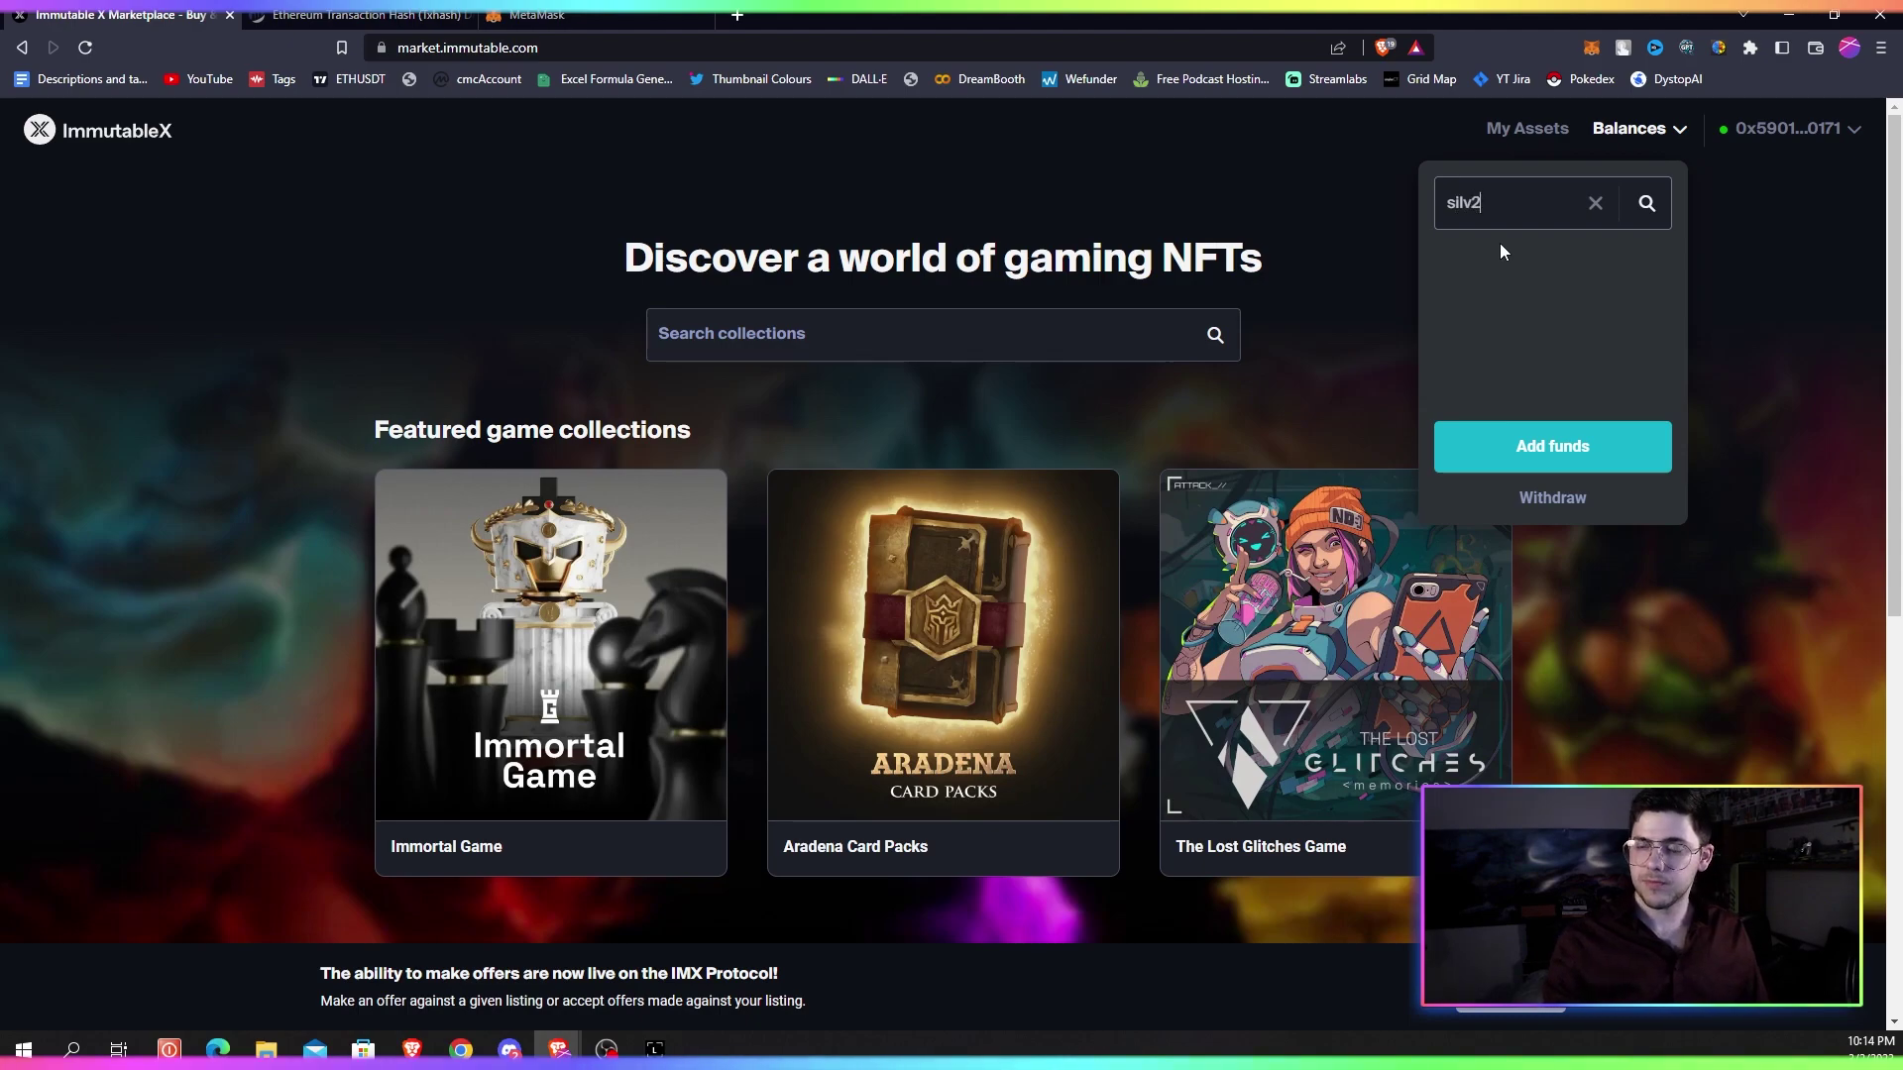